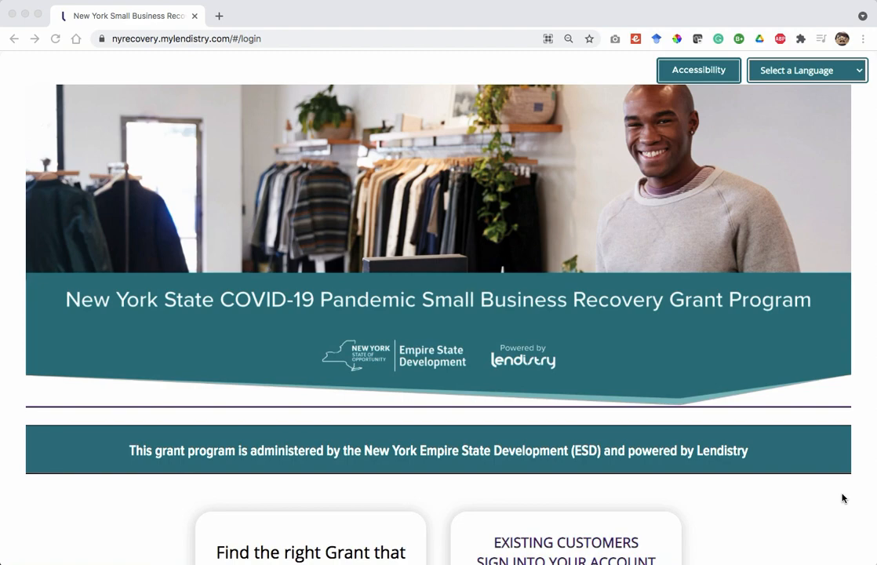
Look over the grant portal's login page and open nysmallbusinessrecovery.com in a new tab.
scroll(547, 338, down, 5)
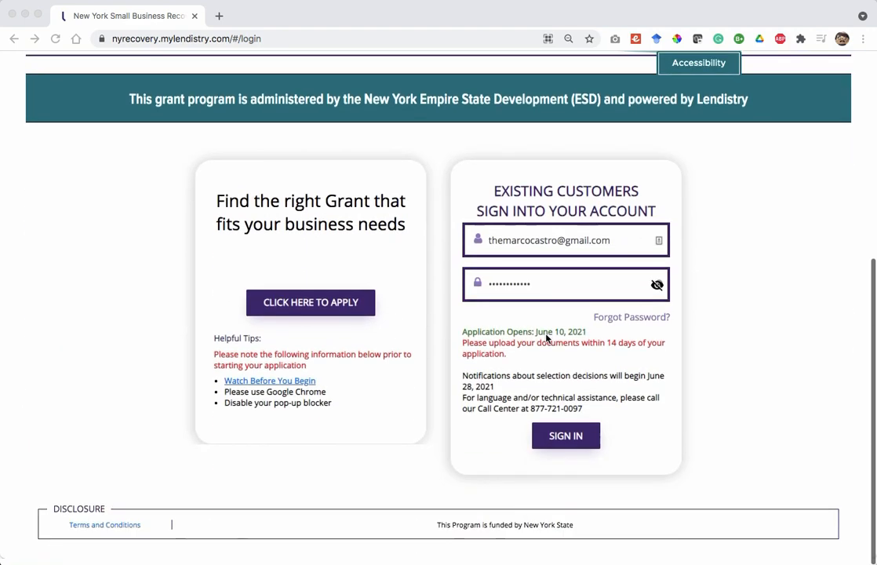
scroll(546, 338, up, 5)
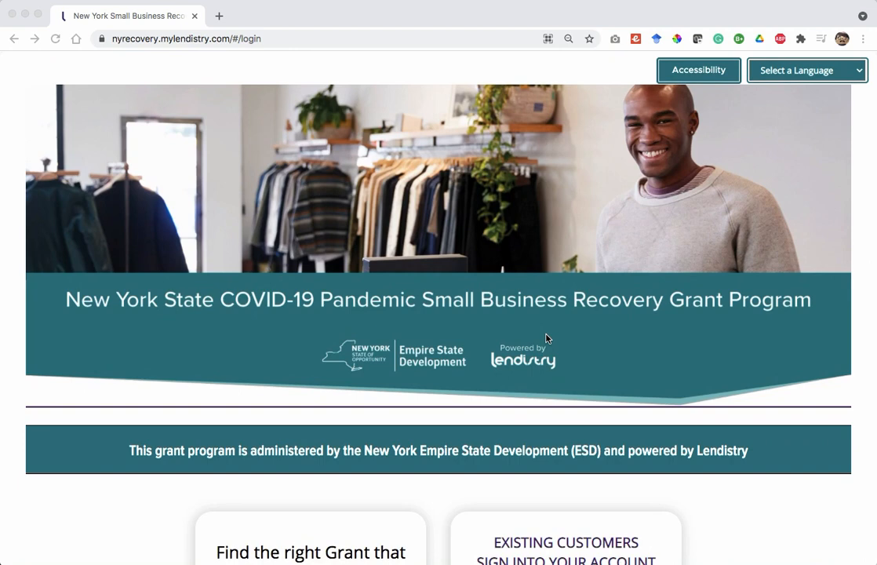
click(379, 80)
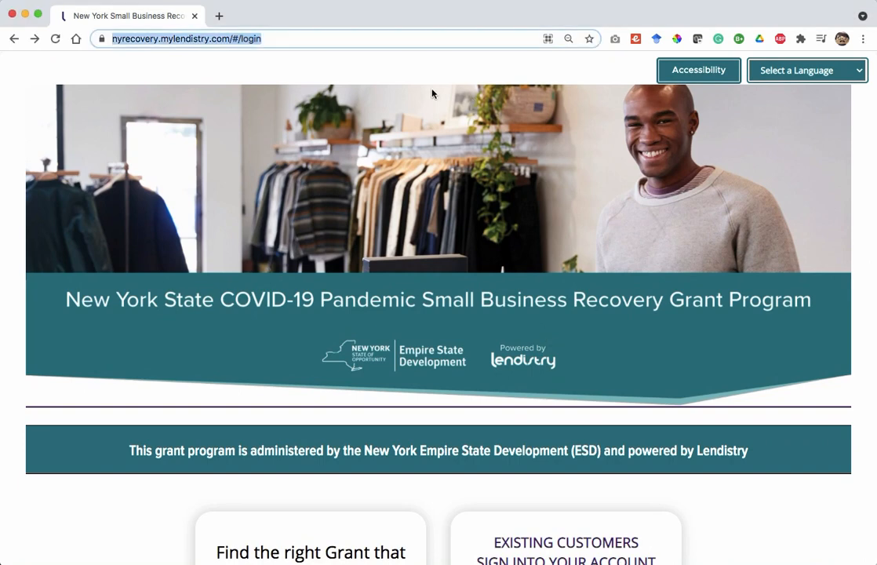
key(ctrl+t)
text(ny)
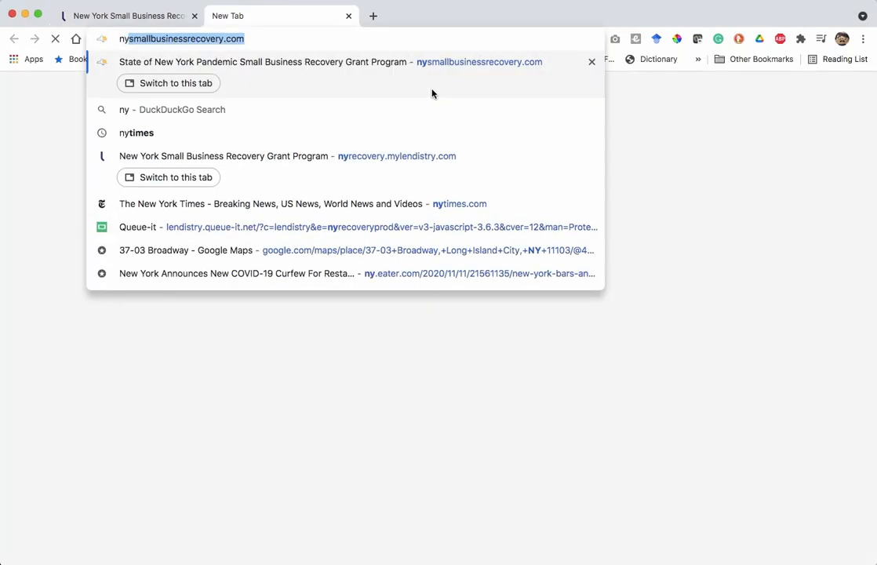
key(Return)
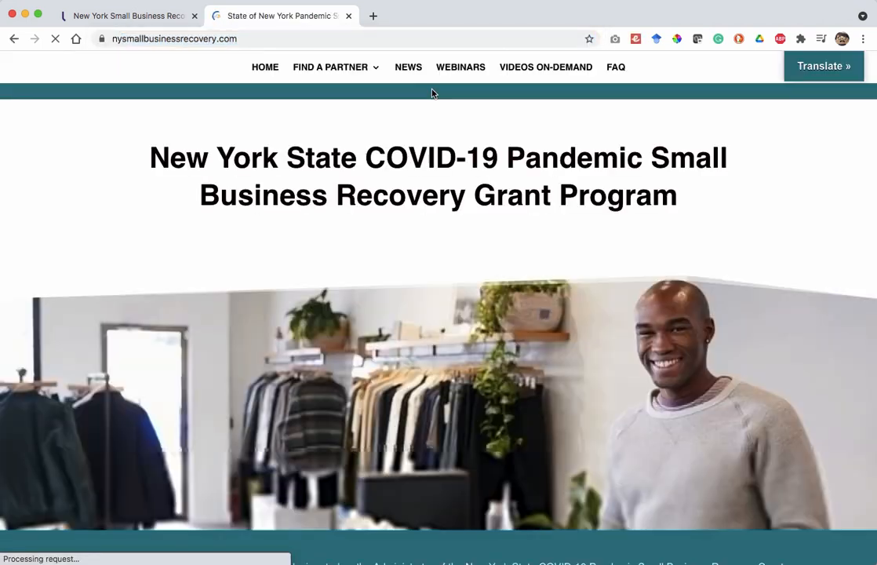
Start an application from the program website's Begin Application section to open the grant portal's login page.
scroll(463, 174, down, 5)
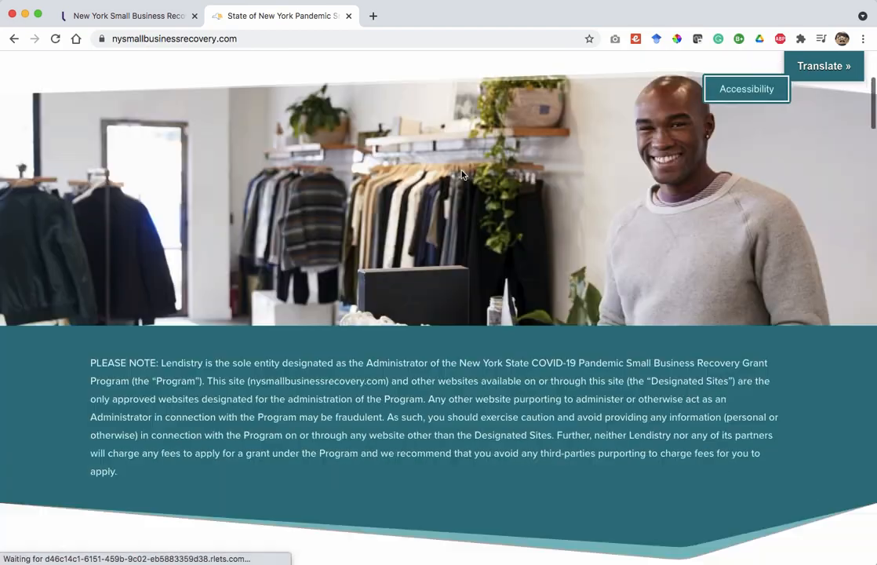
scroll(461, 174, down, 20)
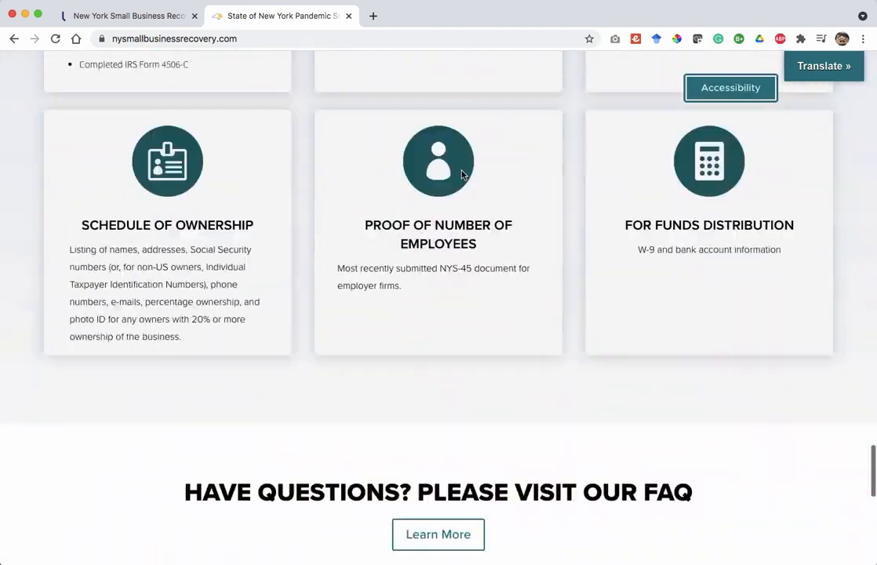
scroll(461, 175, down, 10)
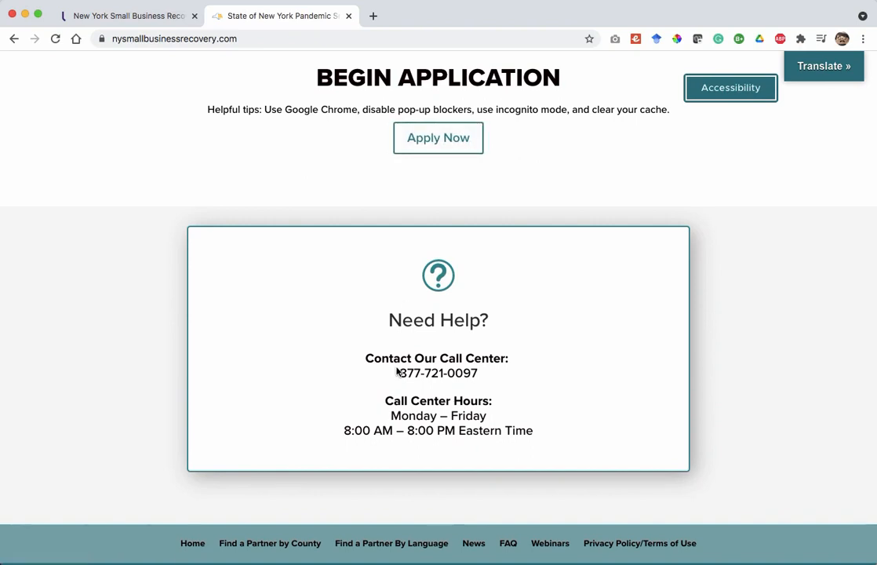
click(432, 146)
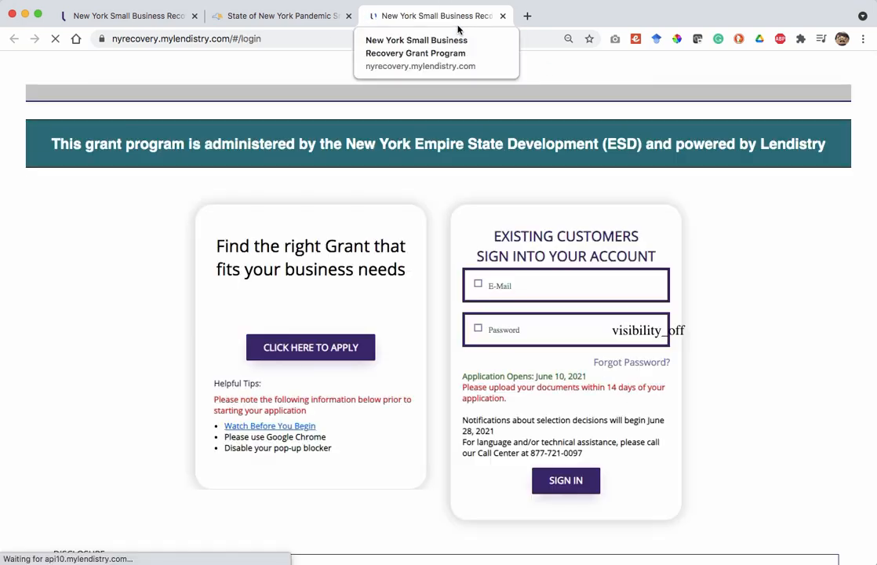
Sign in to the existing customer account with the prefilled e-mail and password.
scroll(302, 351, down, 4)
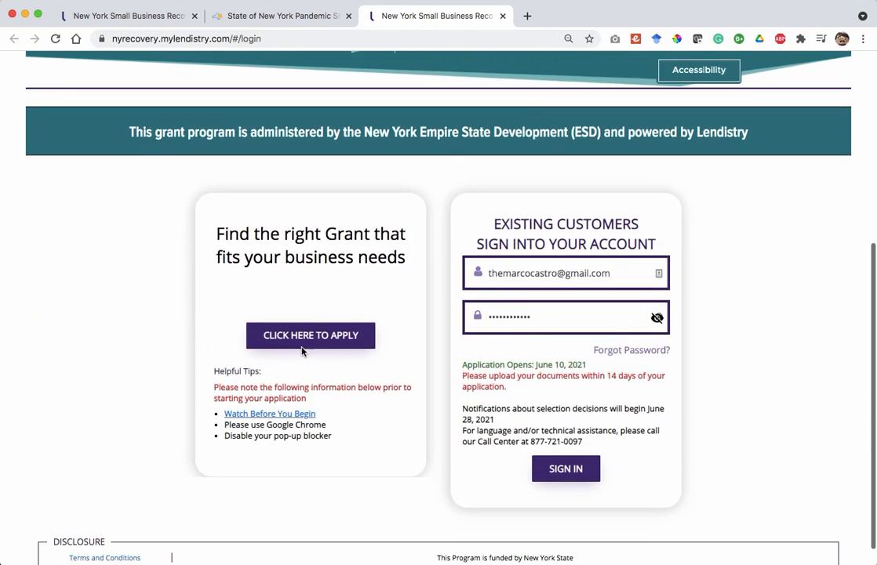
scroll(302, 351, down, 1)
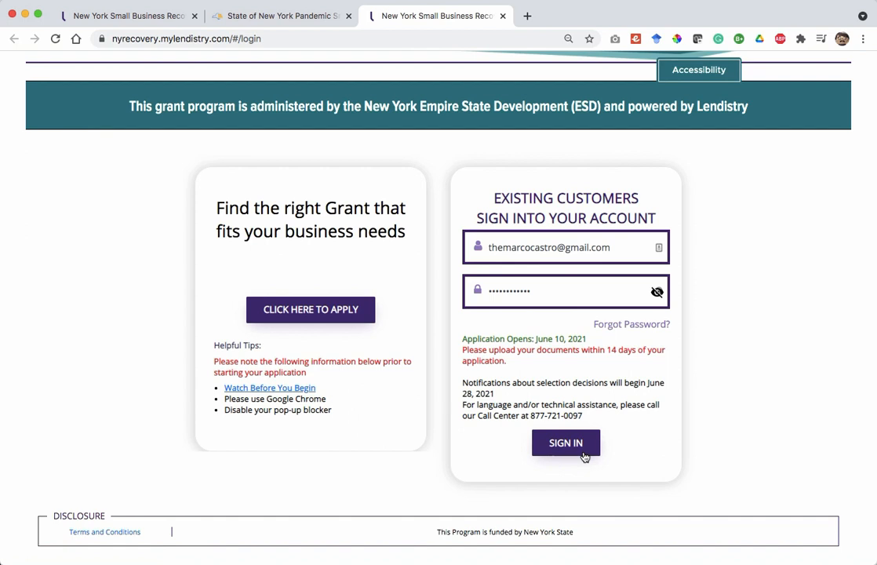
click(542, 247)
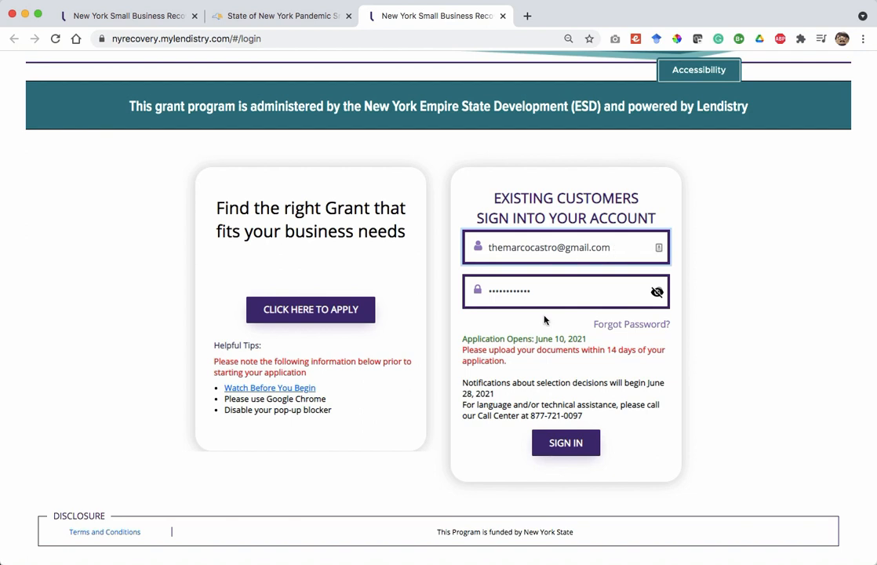
click(538, 282)
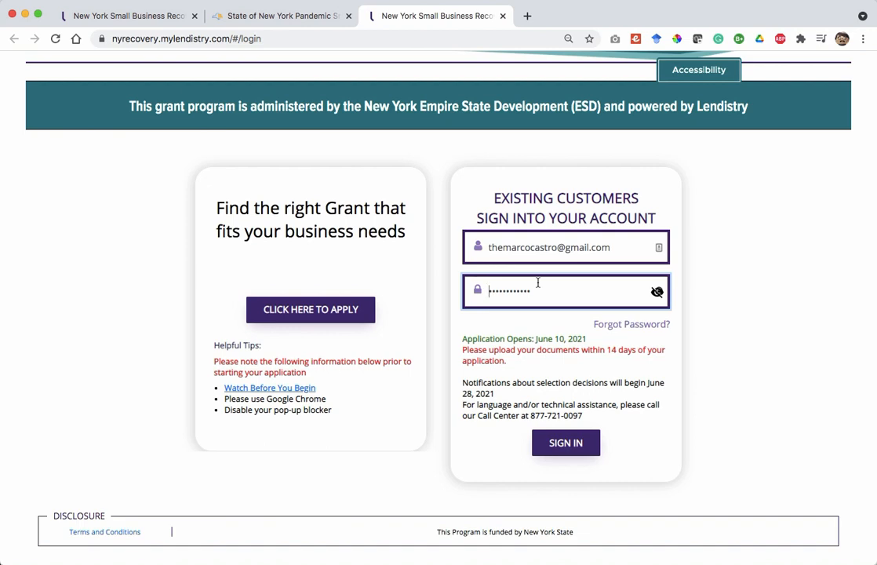
scroll(336, 196, up, 5)
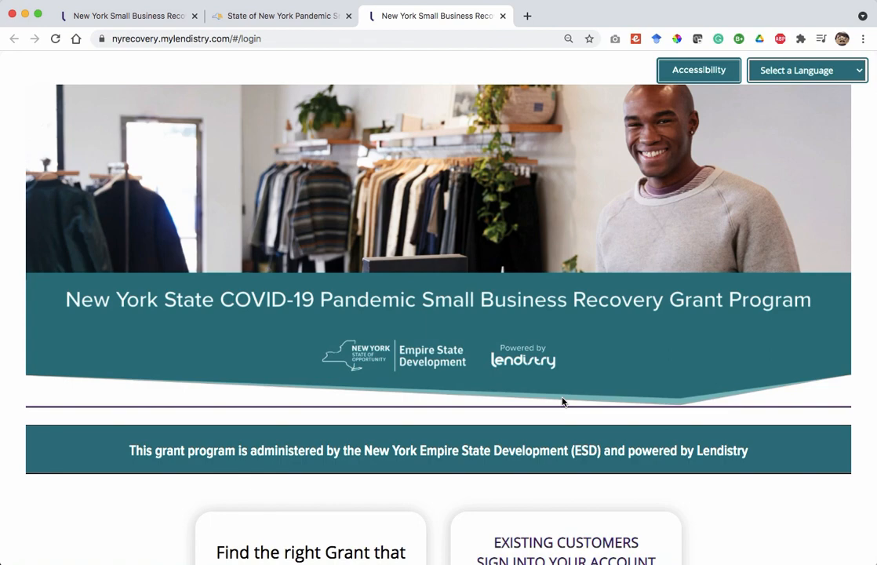
scroll(562, 402, down, 5)
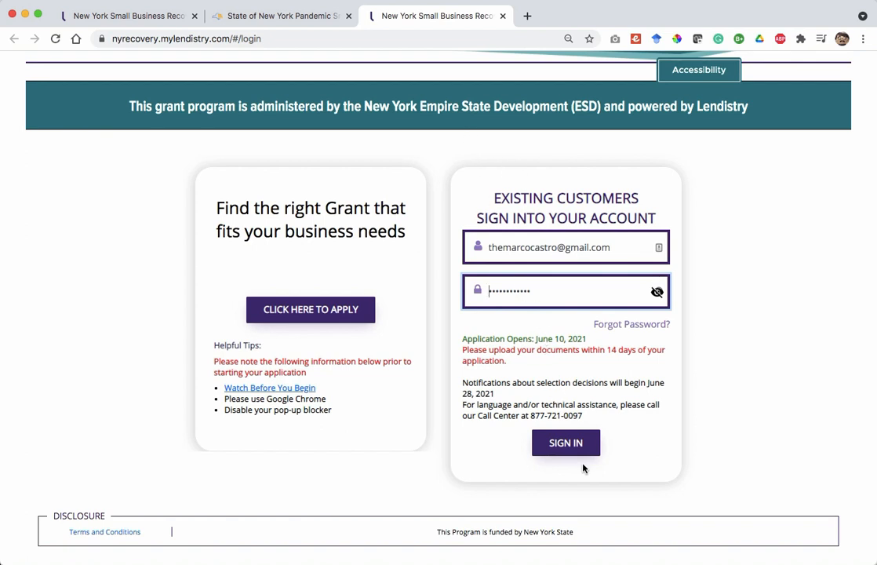
click(567, 441)
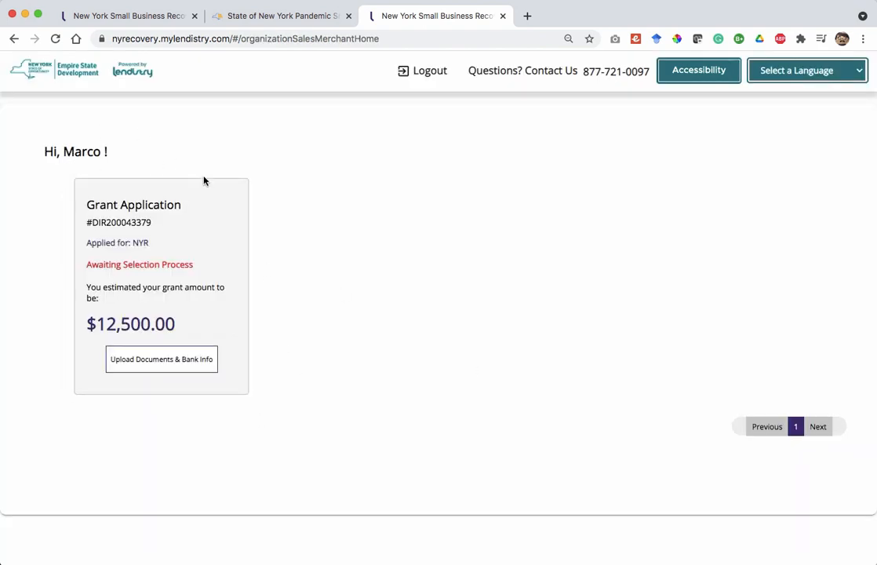
Highlight the application number and estimated grant amount, and open the application's document and bank info upload page.
drag(88, 223, 152, 223)
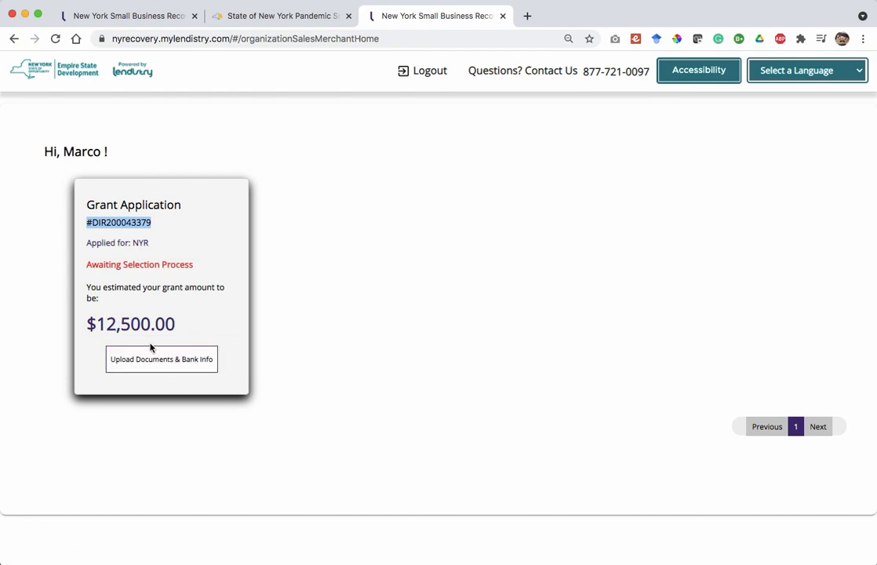
drag(87, 323, 176, 321)
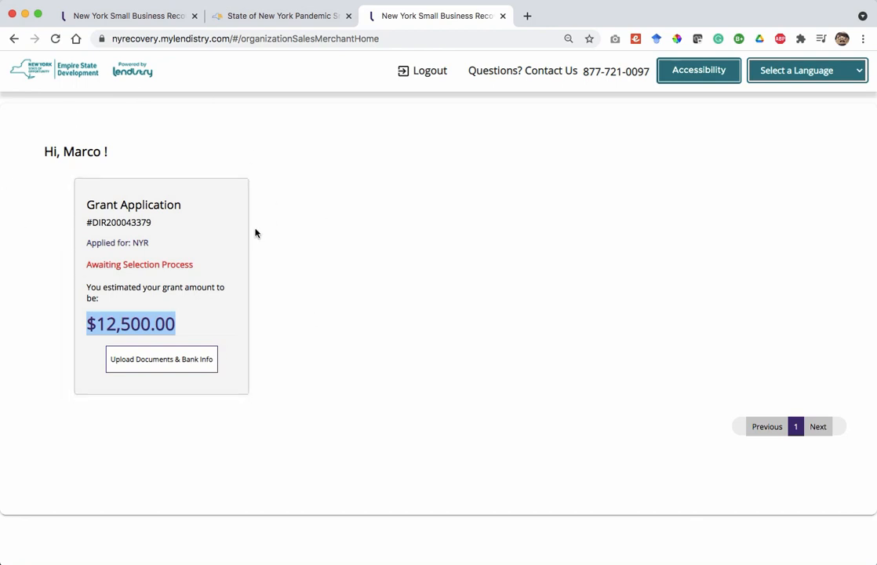
click(127, 361)
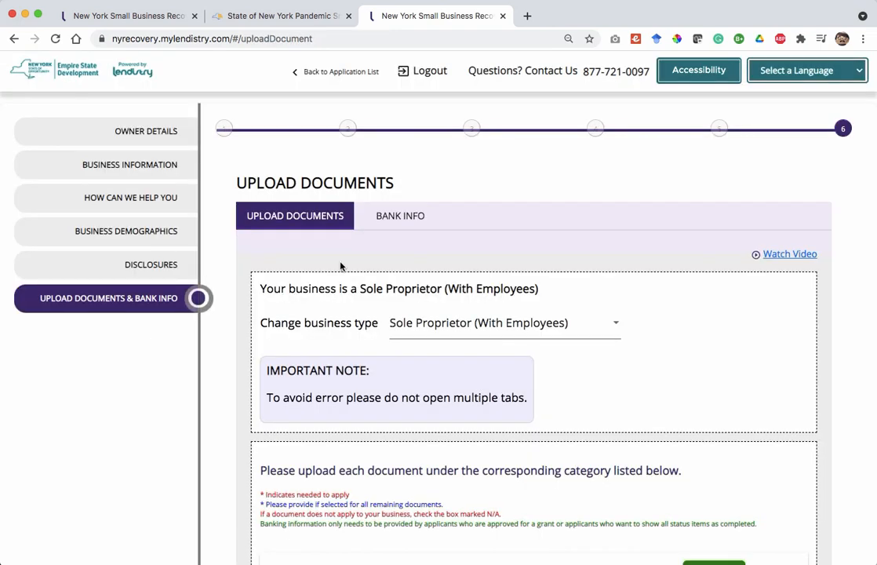
Change the business type to Sole Proprietor (Without Employees) and confirm the change.
scroll(499, 366, down, 1)
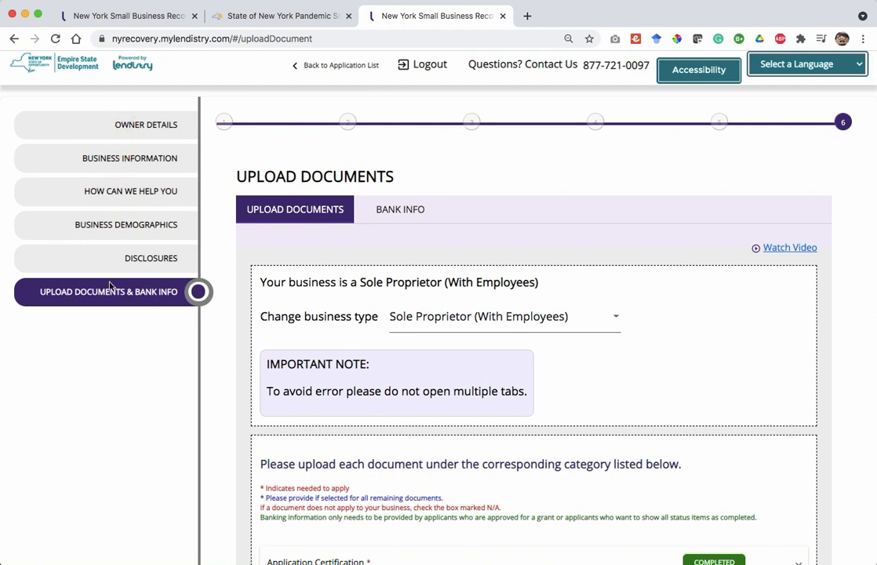
scroll(466, 359, down, 5)
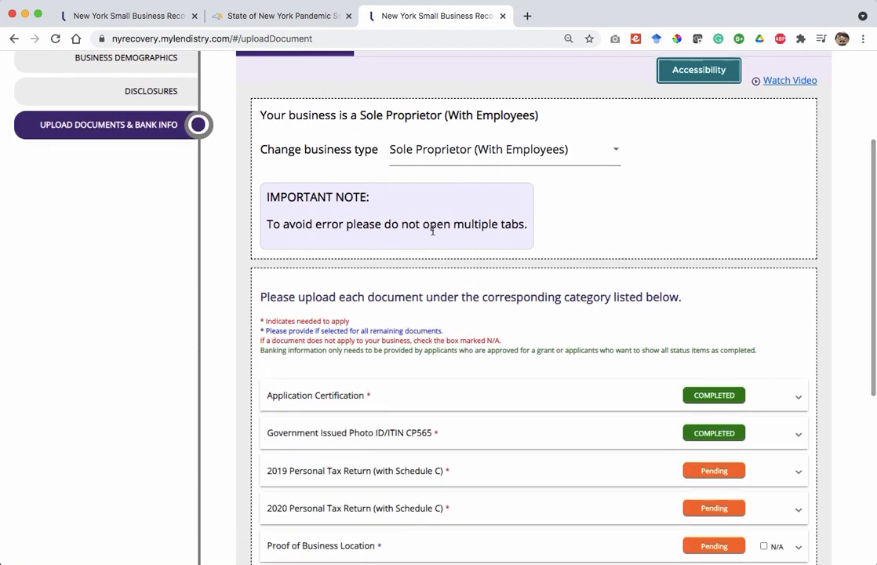
click(482, 151)
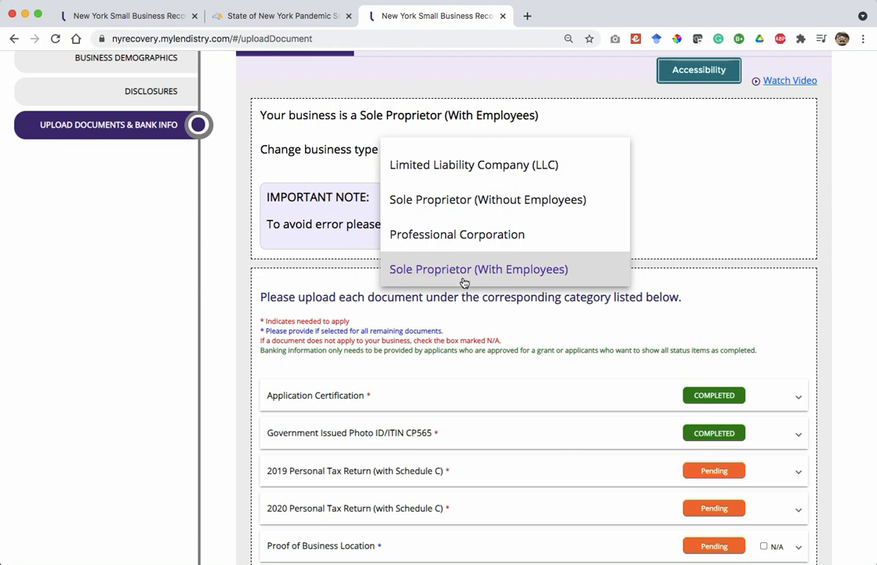
click(502, 210)
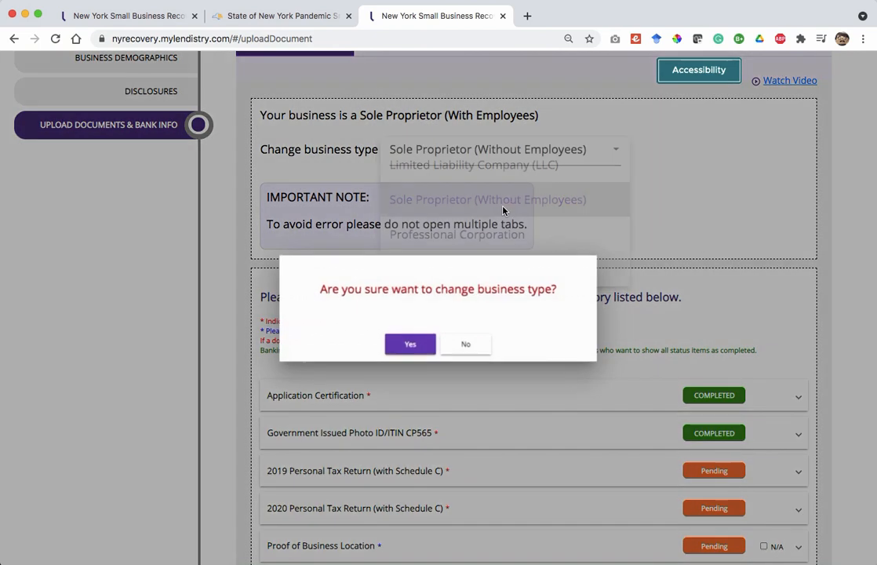
click(408, 344)
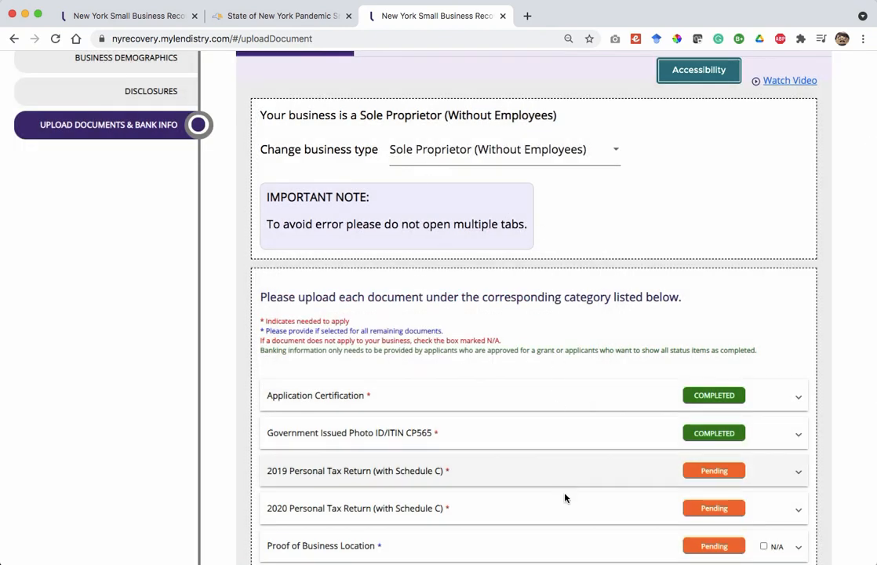
Review the required document categories and expand the Application Certification entry.
scroll(562, 510, down, 1)
scroll(562, 510, down, 2)
scroll(622, 541, down, 5)
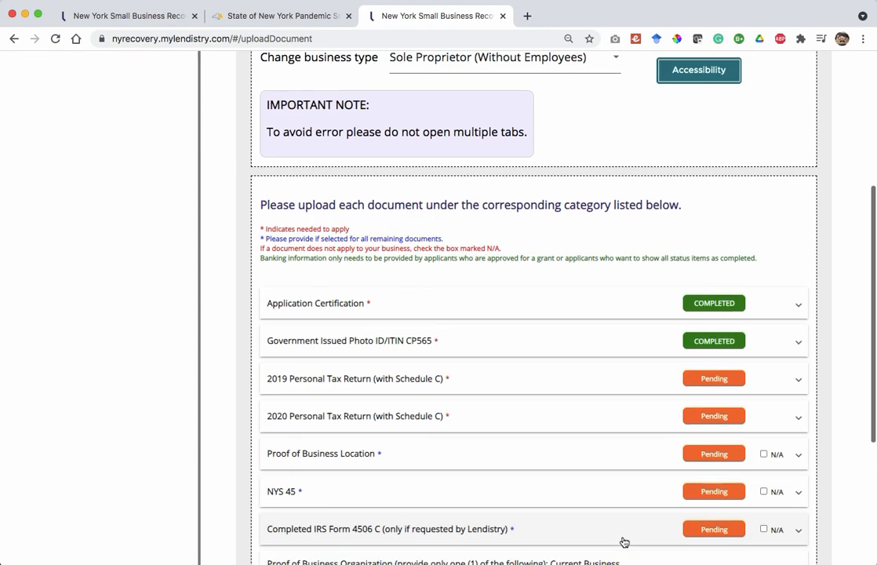
scroll(622, 541, up, 1)
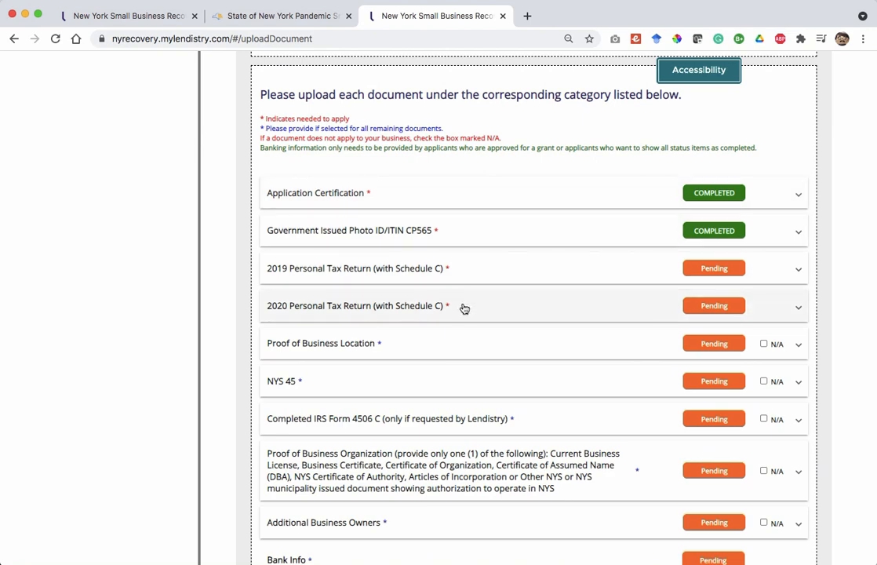
click(349, 193)
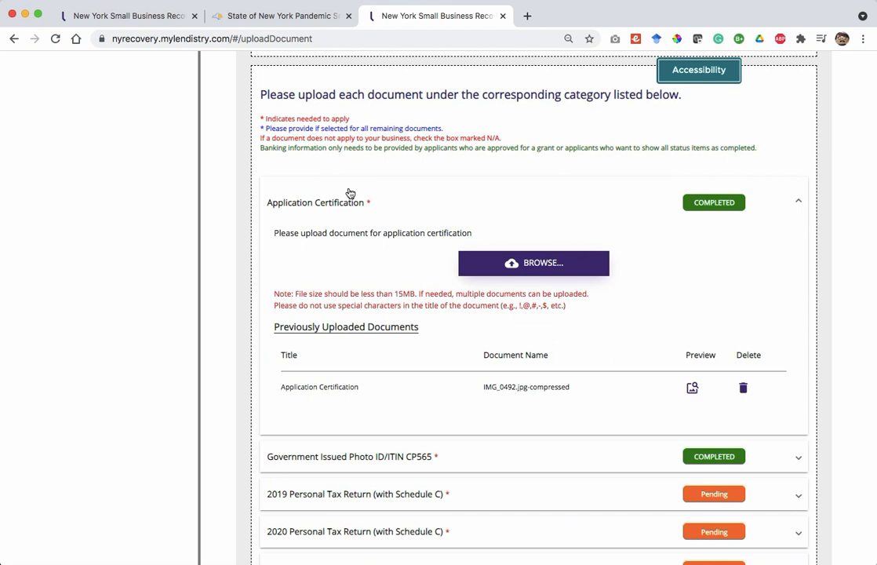
Open the certification reference text from the Application Certification section of the program website.
click(275, 15)
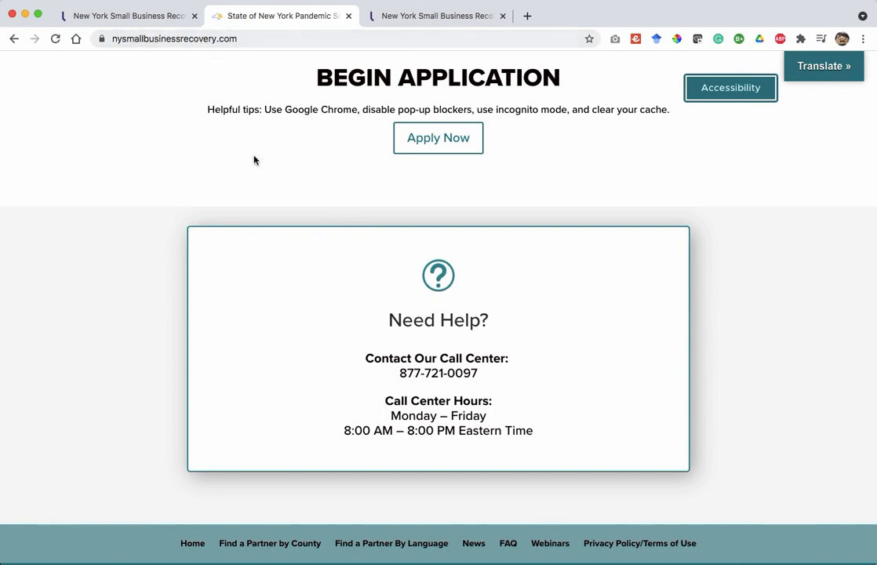
scroll(254, 160, up, 4)
scroll(253, 160, up, 15)
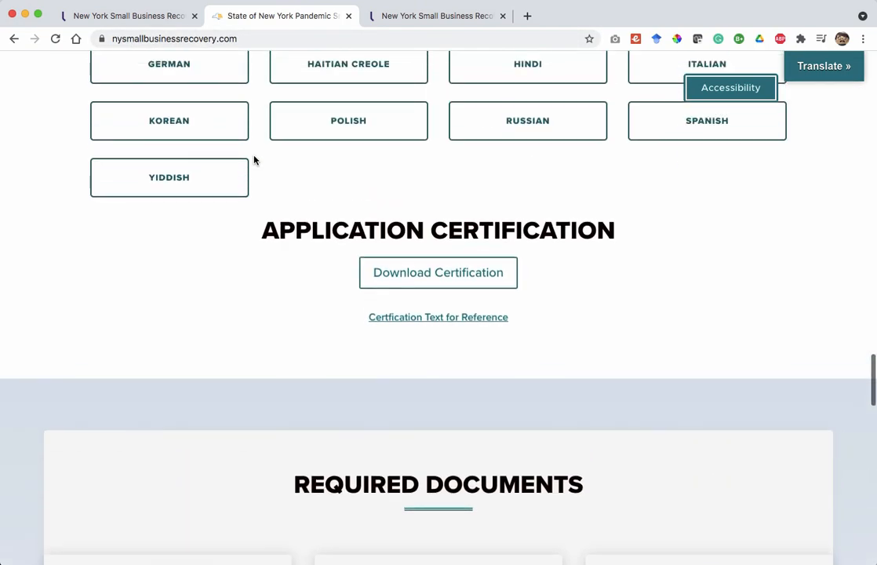
click(422, 314)
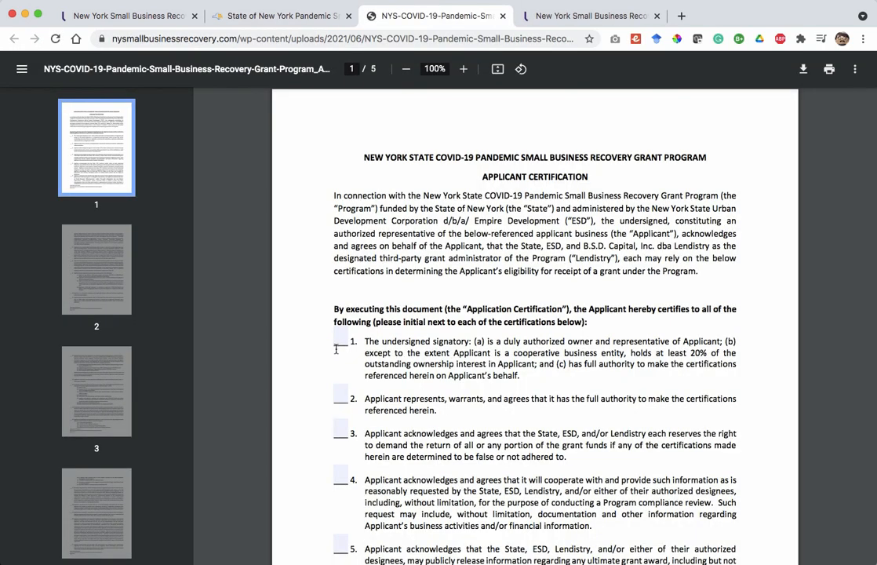
Enter the applicant's initials beside certification 1 and go through the PDF to page 5.
click(336, 345)
text(MC)
scroll(405, 417, down, 15)
scroll(366, 454, down, 13)
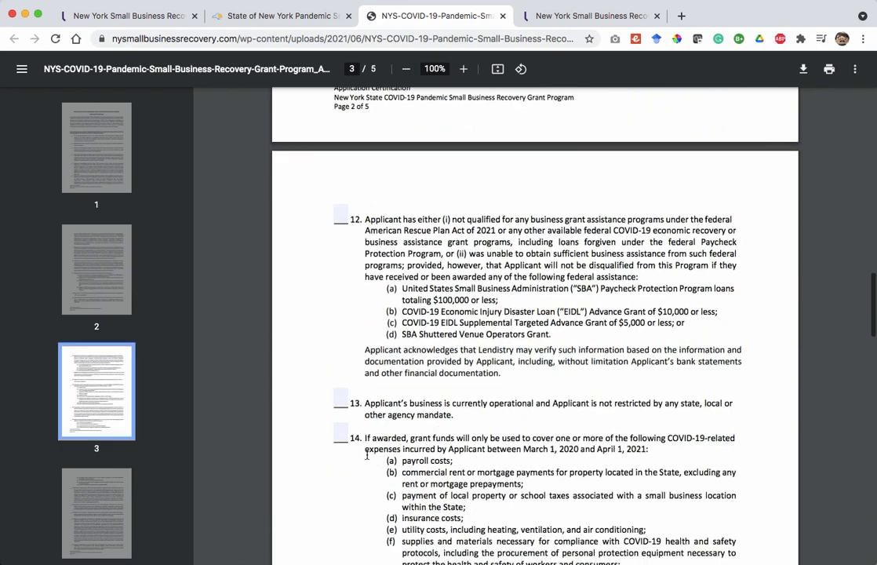
scroll(356, 474, down, 10)
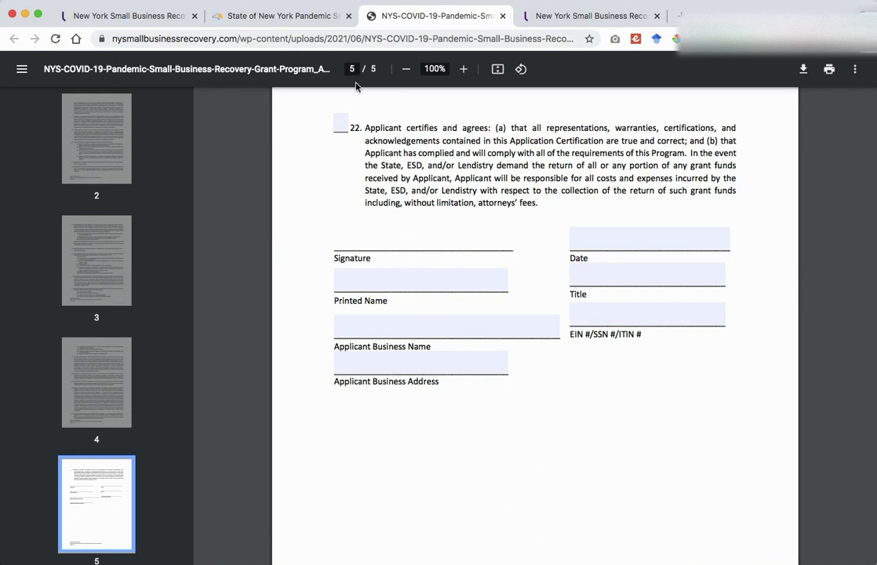
Examine the initials field for item 22, the EIN/SSN/ITIN field and the signature line on page 5.
click(339, 127)
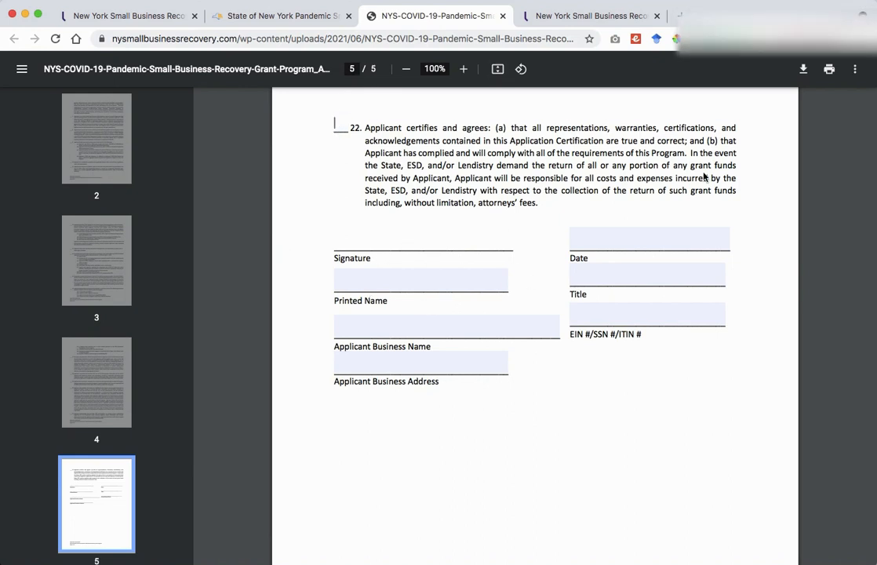
click(588, 316)
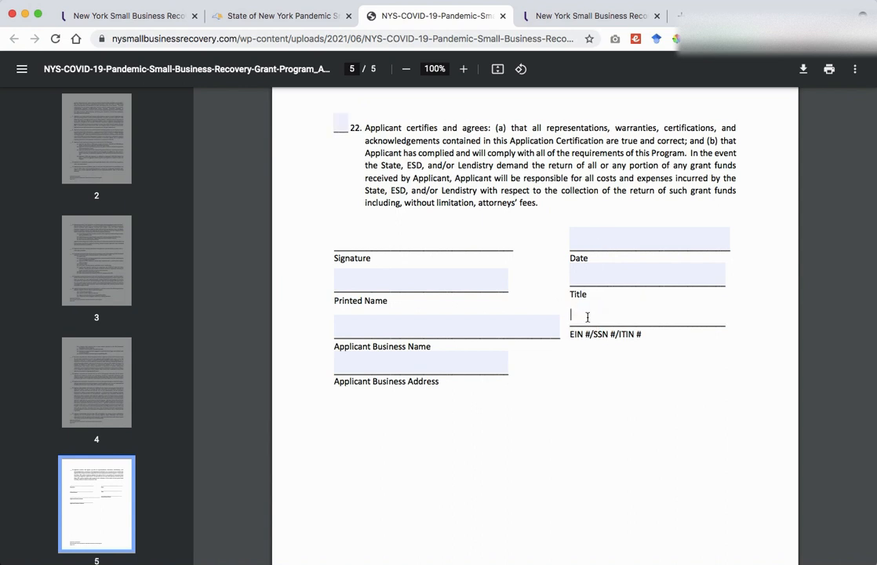
click(387, 242)
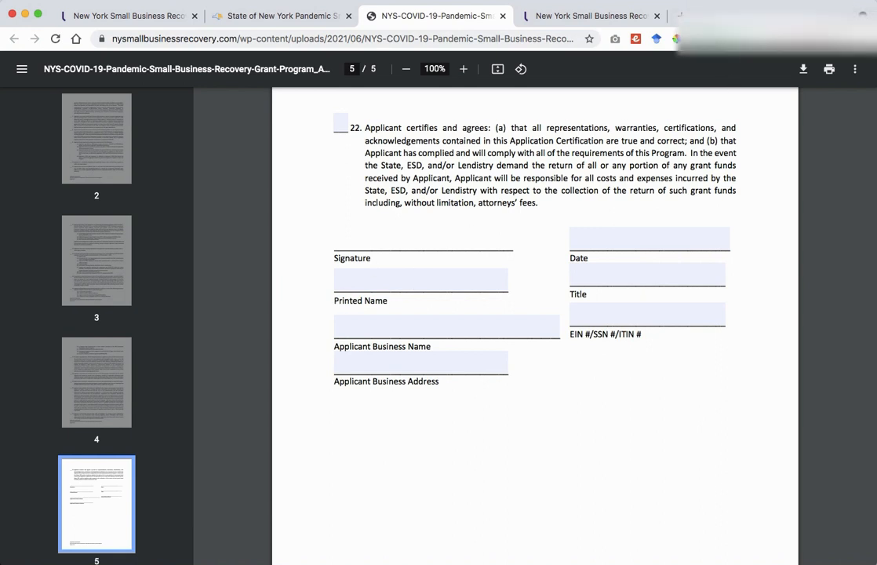
Go through the Printed Name, Applicant Business Name, Applicant Business Address and Date fields on page 5 of the certification.
click(367, 280)
click(380, 331)
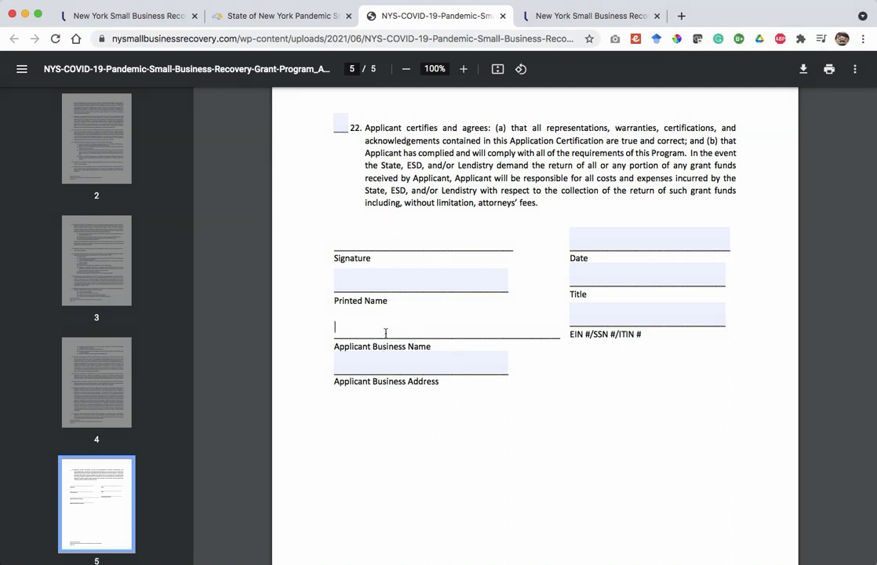
click(351, 367)
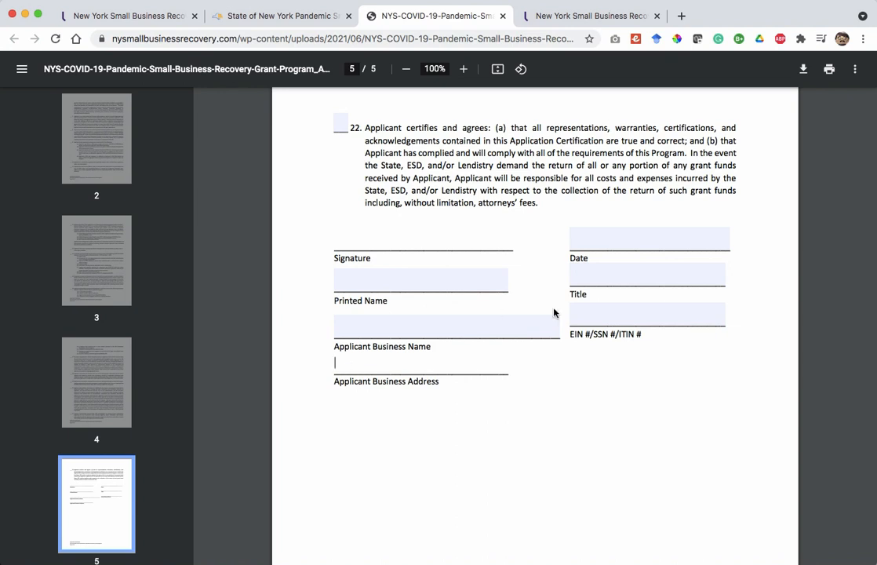
click(605, 237)
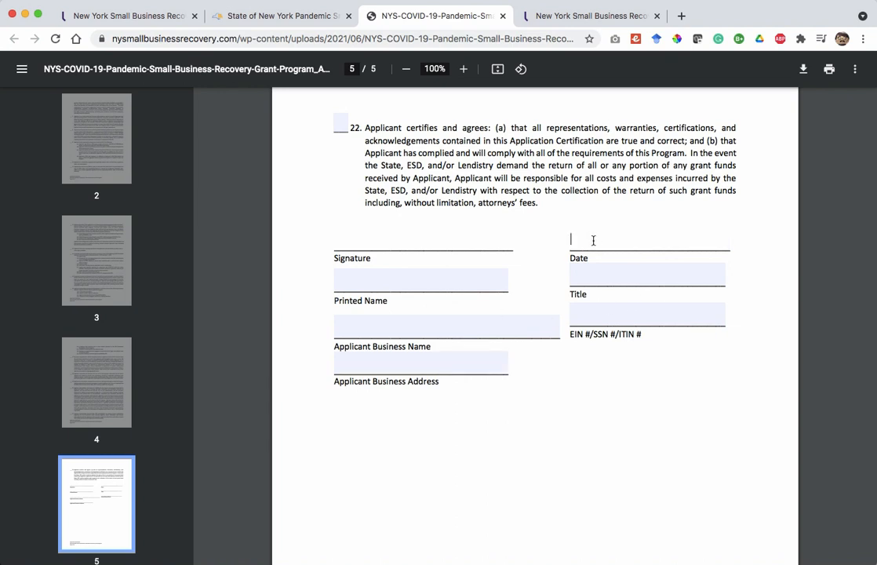
Enter Owner as the title on page 5 of the certification and go to the EIN/SSN/ITIN field.
click(591, 274)
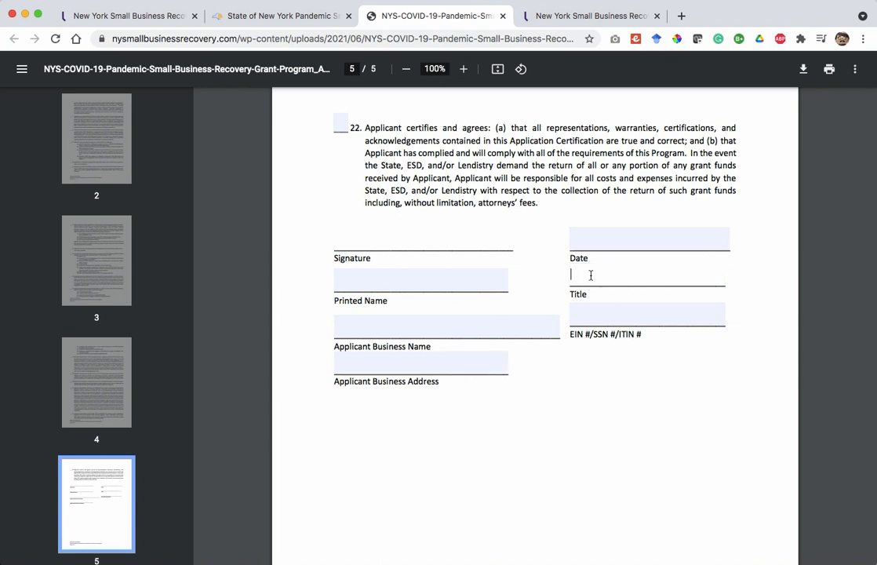
text(OWner)
key(BackSpace)
text(w)
click(593, 316)
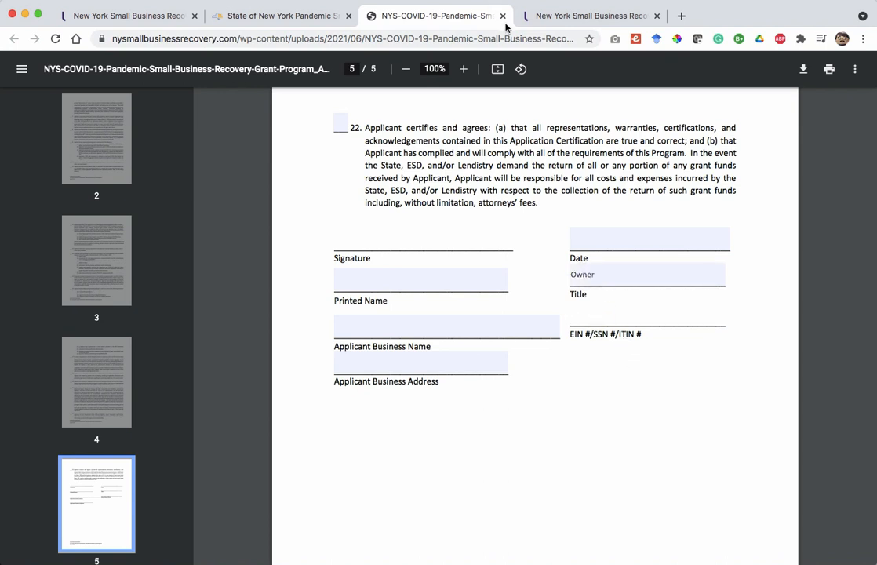
Upload Certification.pdf under Application Certification in the grant portal.
click(553, 17)
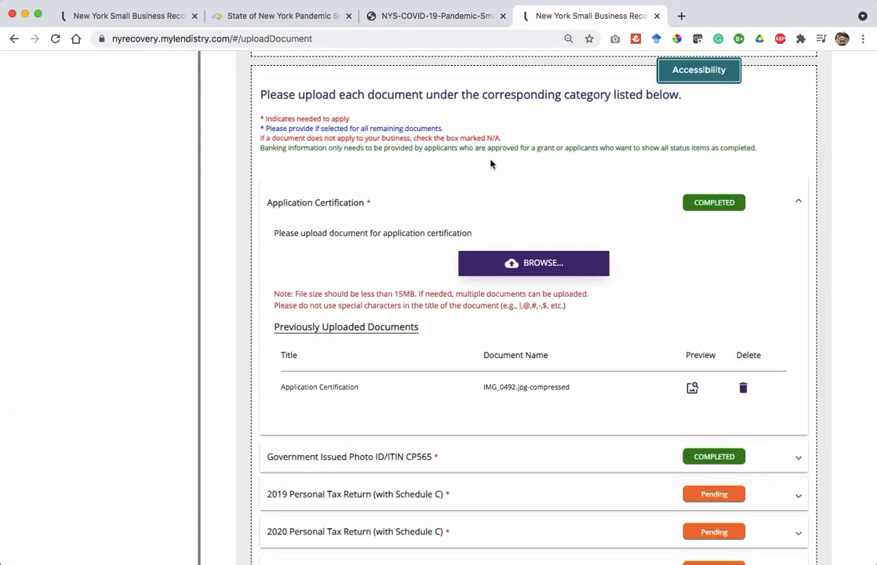
click(522, 267)
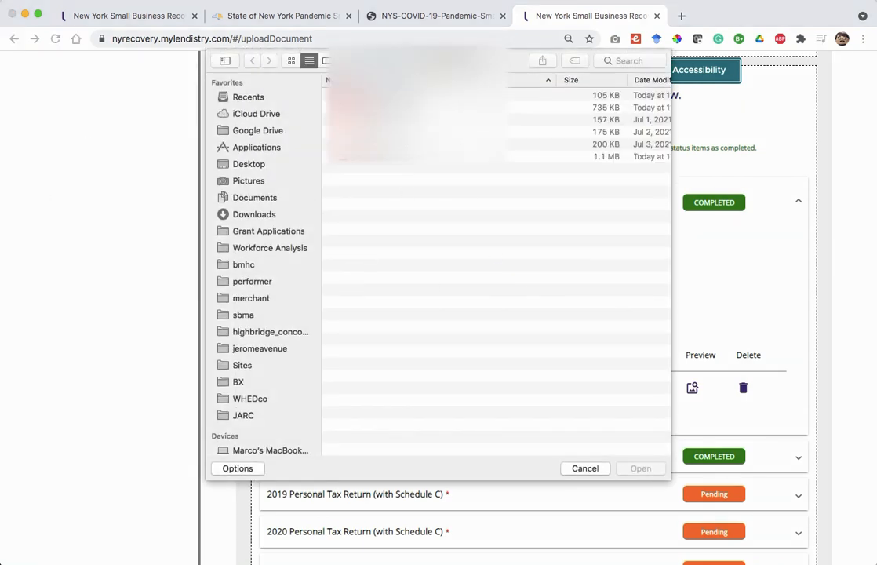
click(382, 107)
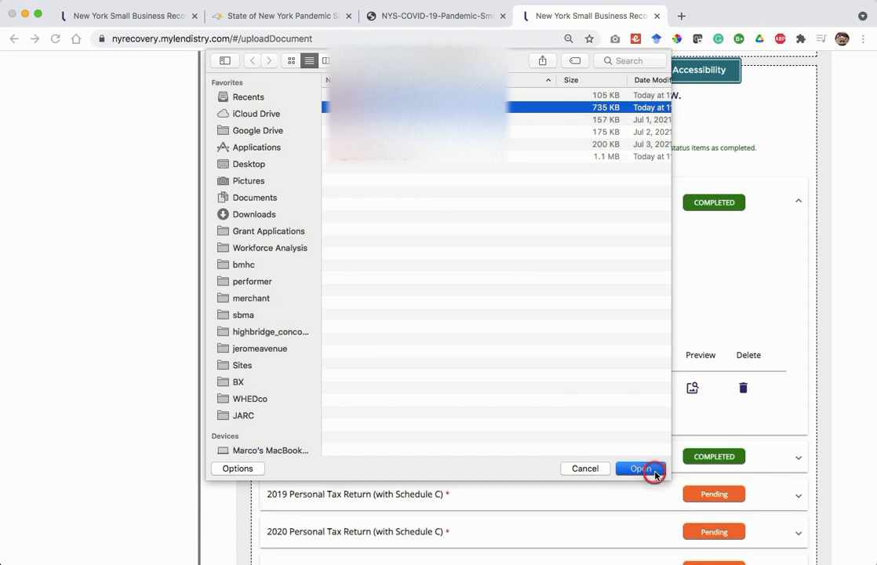
click(651, 471)
scroll(634, 297, down, 4)
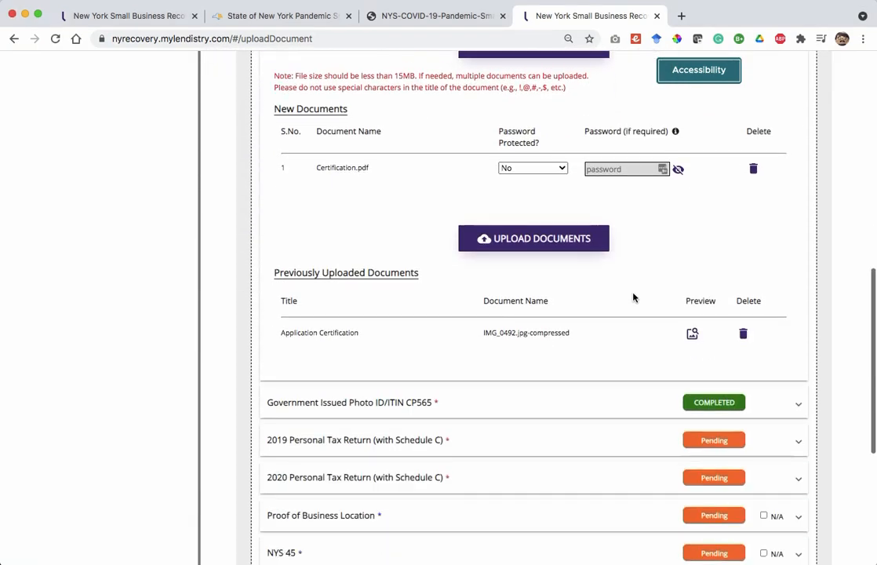
click(524, 185)
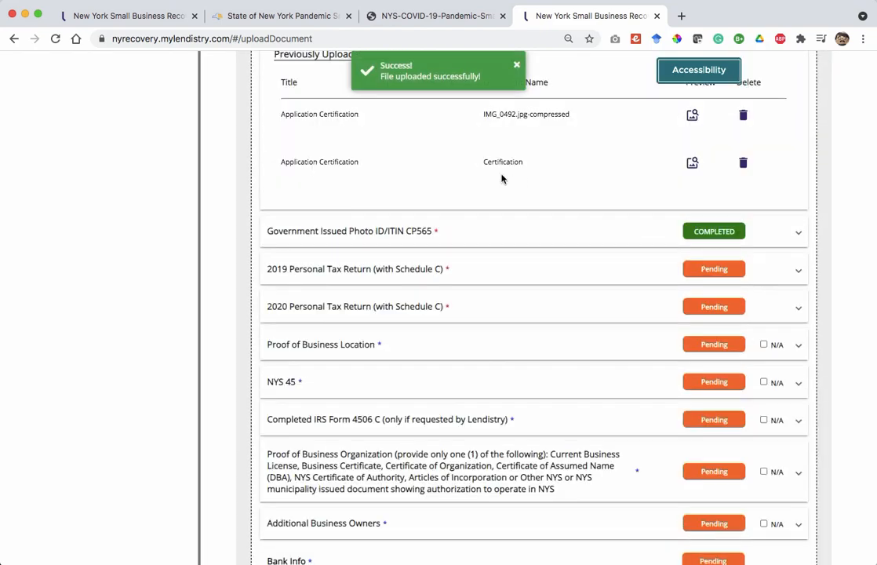
Review the upload sections for Government Issued Photo ID/ITIN CP565 and 2019 Personal Tax Return (with Schedule C).
click(381, 233)
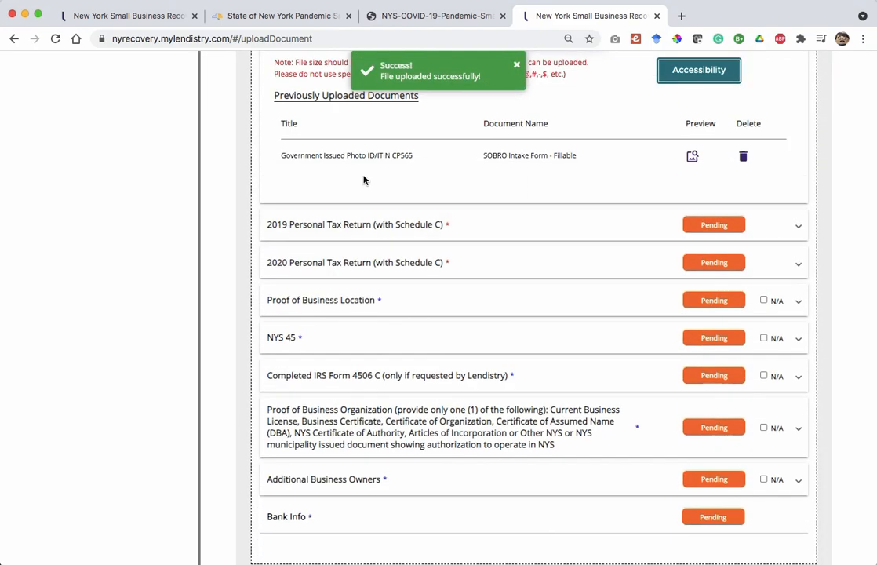
scroll(378, 234, up, 3)
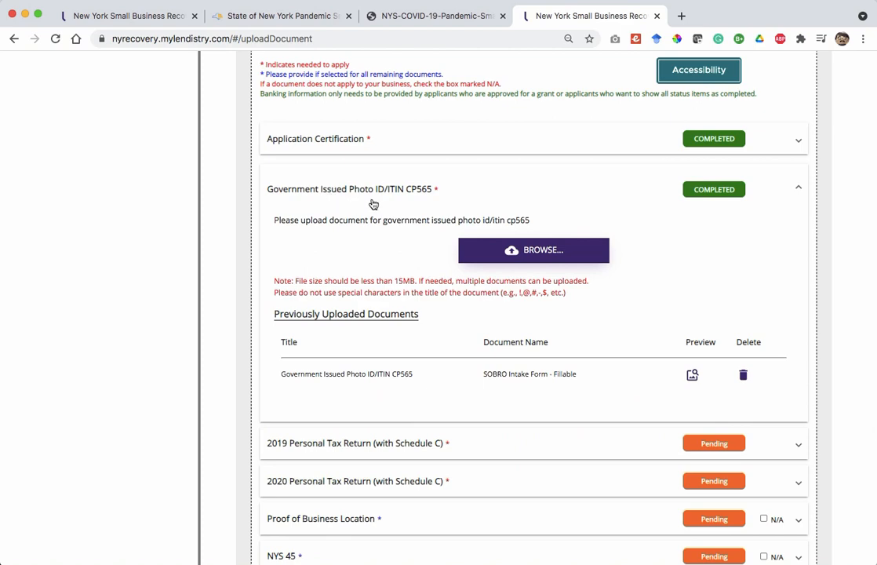
scroll(395, 204, down, 3)
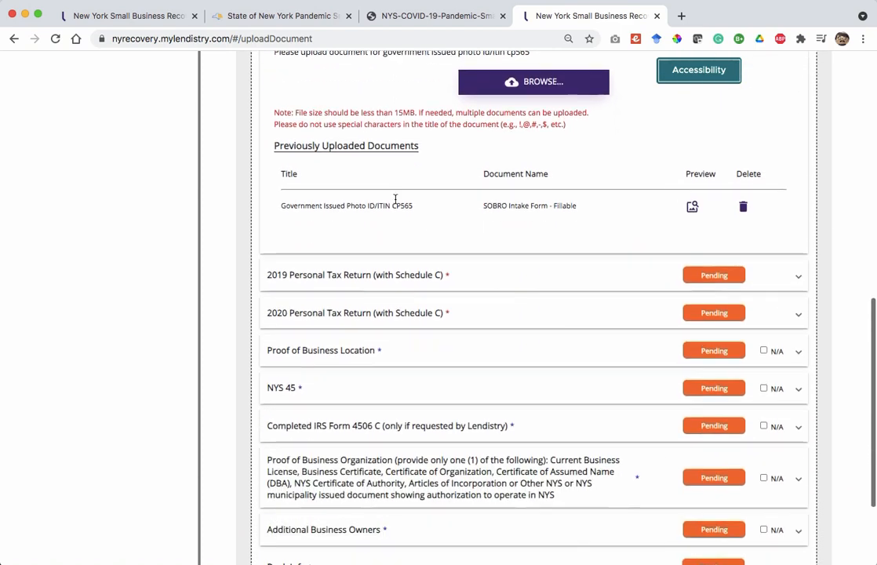
click(387, 262)
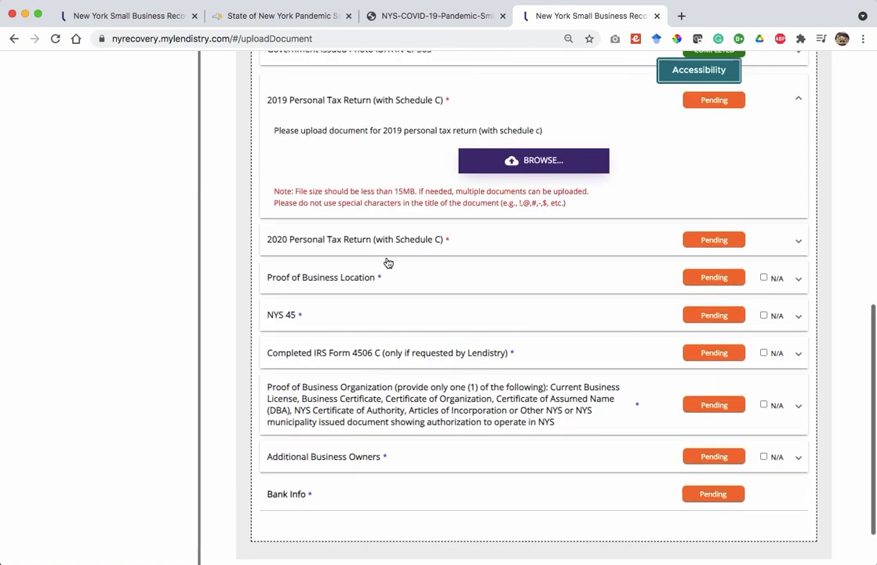
scroll(384, 259, down, 2)
Upload the applicant's 2020 tax PDF under 2020 Personal Tax Return (with Schedule C), leaving Password Protected at No.
click(378, 255)
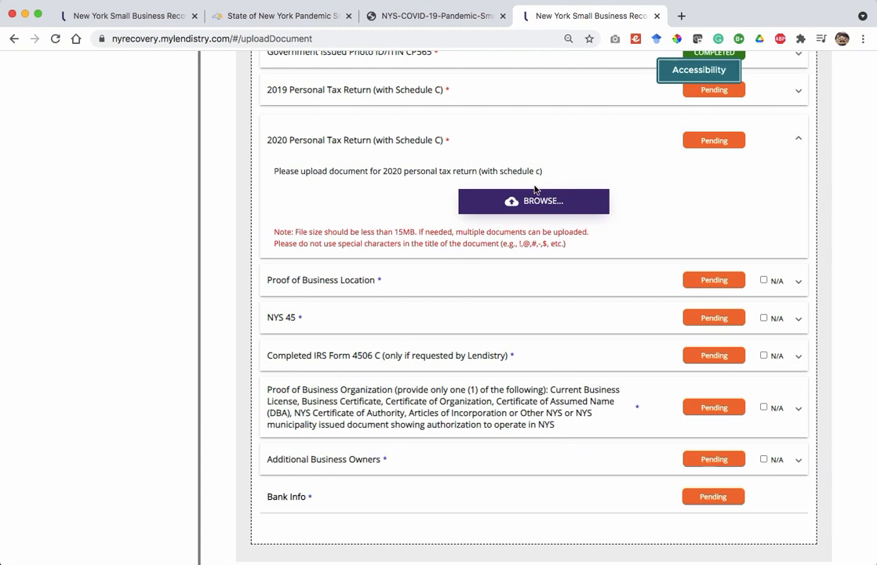
scroll(534, 189, up, 1)
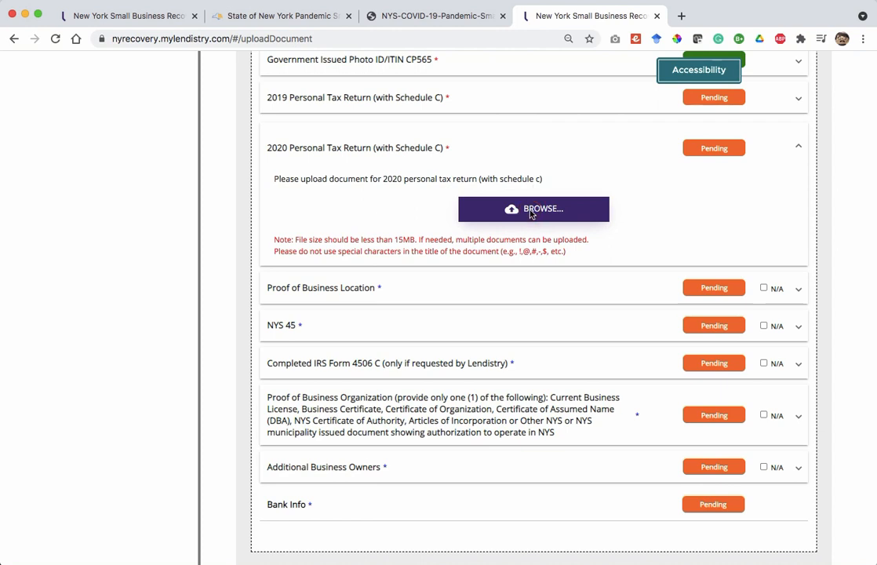
click(531, 210)
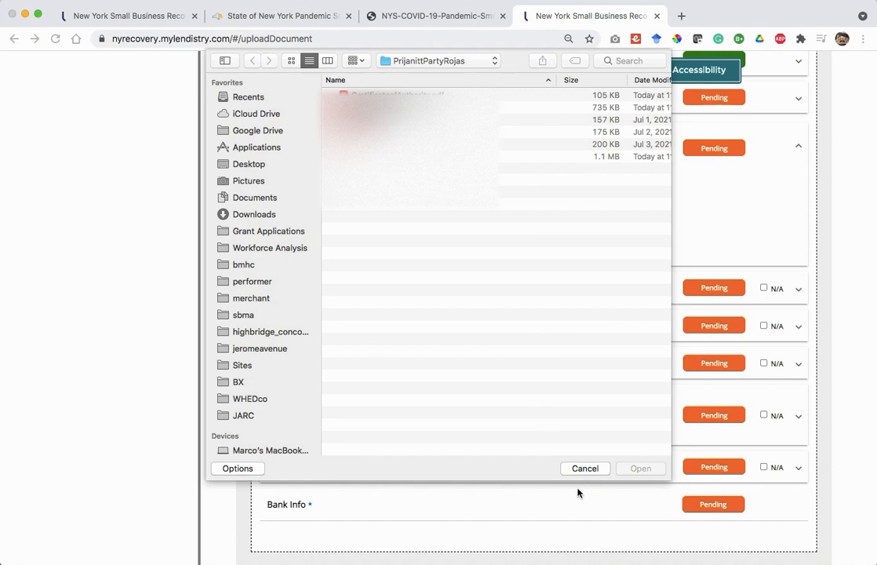
click(565, 145)
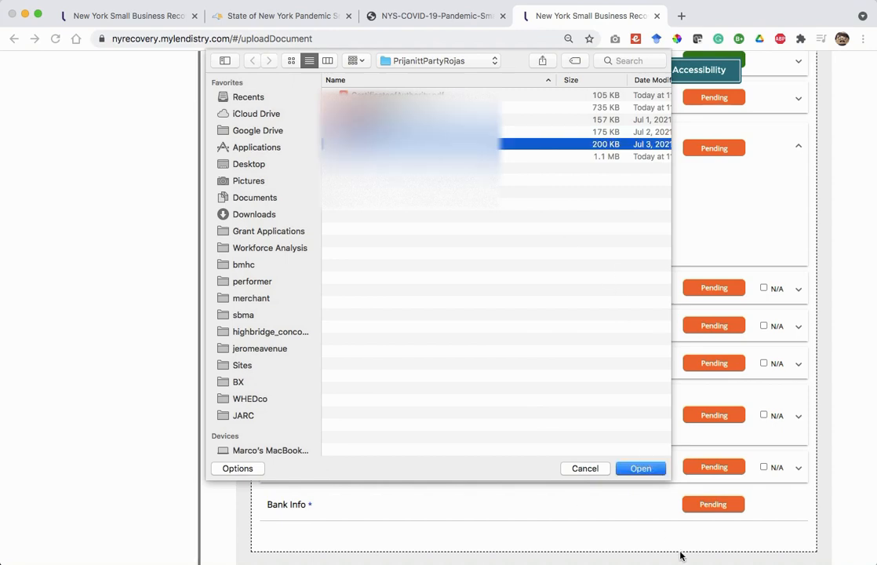
click(642, 468)
scroll(584, 200, down, 5)
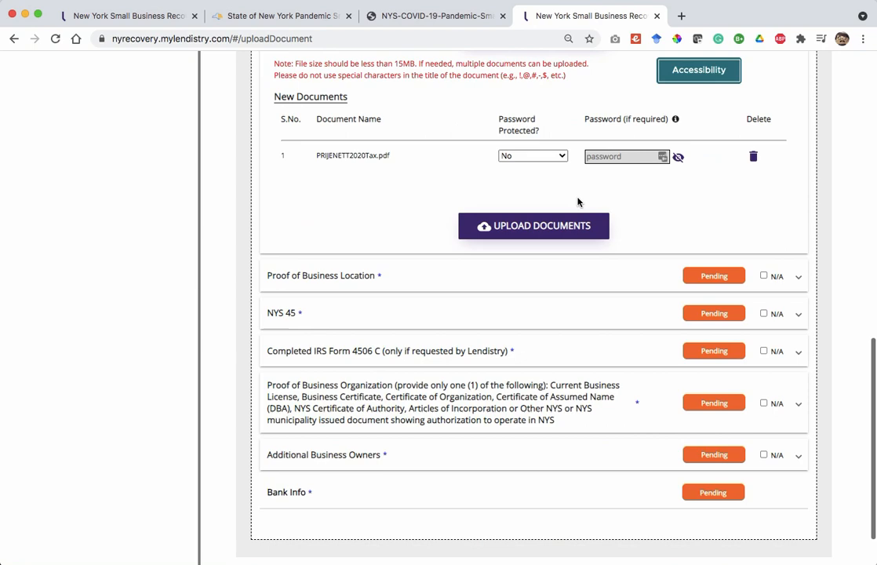
click(540, 227)
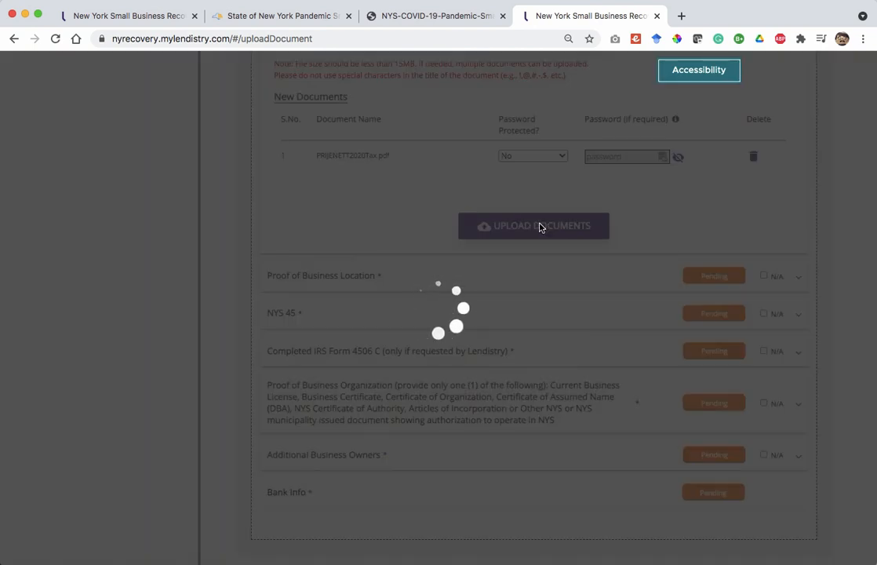
Expand the Proof of Business Location entry in the document list.
scroll(538, 179, down, 1)
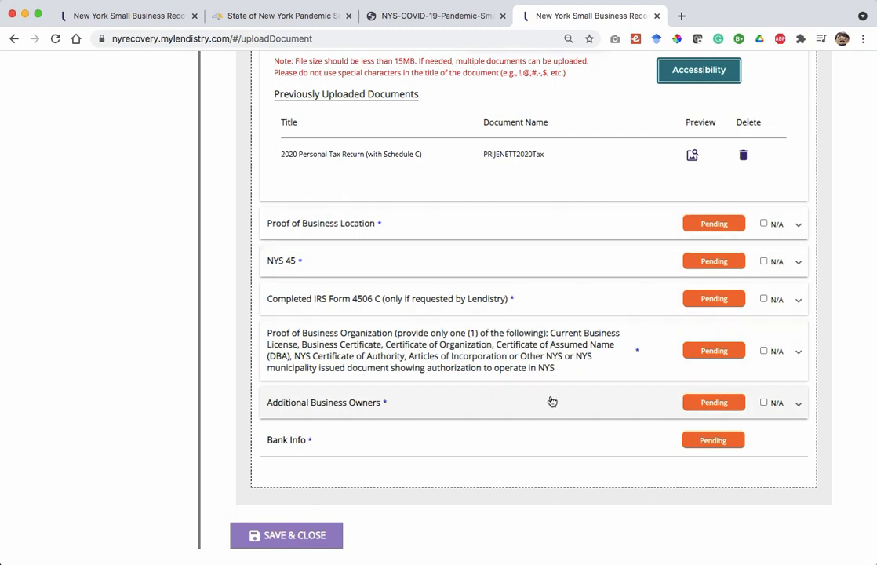
click(337, 228)
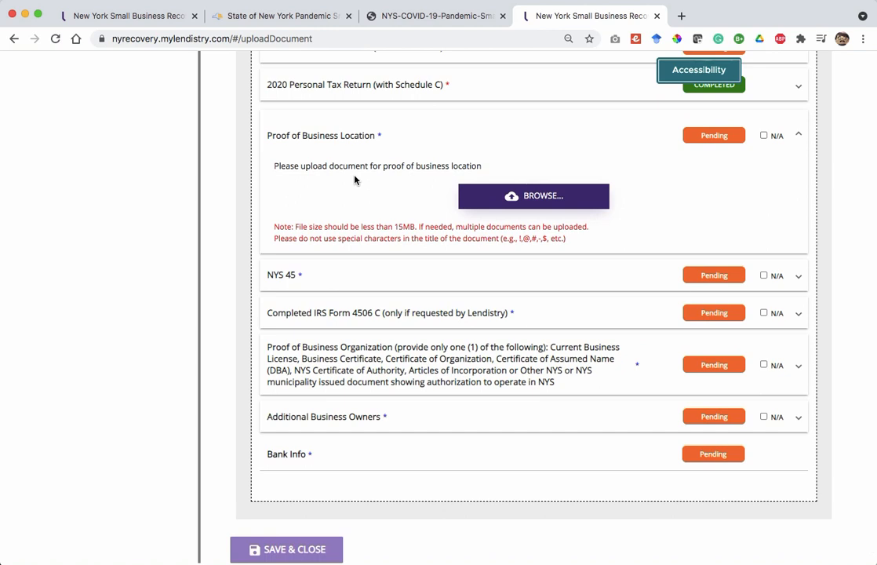
scroll(354, 180, up, 1)
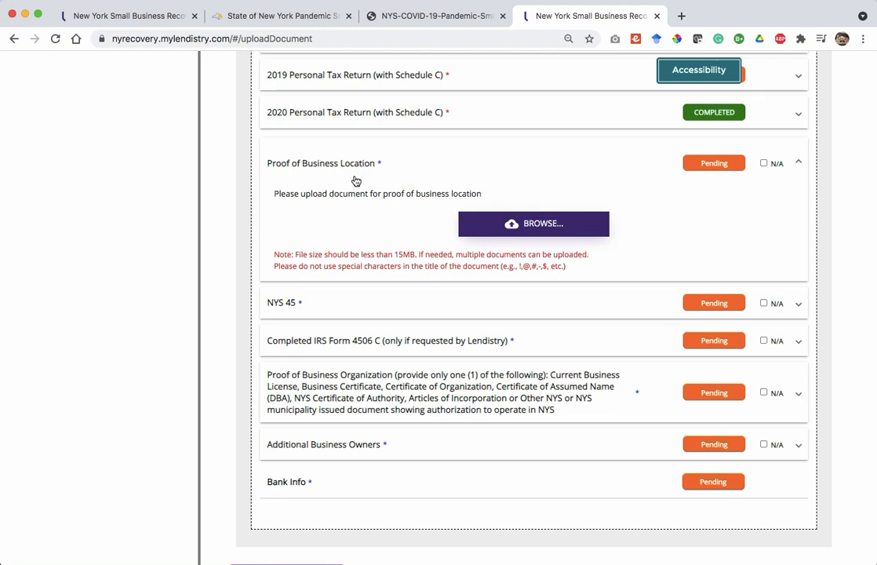
Review the accepted proofs of business location and current operation on the program website and highlight Current lease.
click(260, 17)
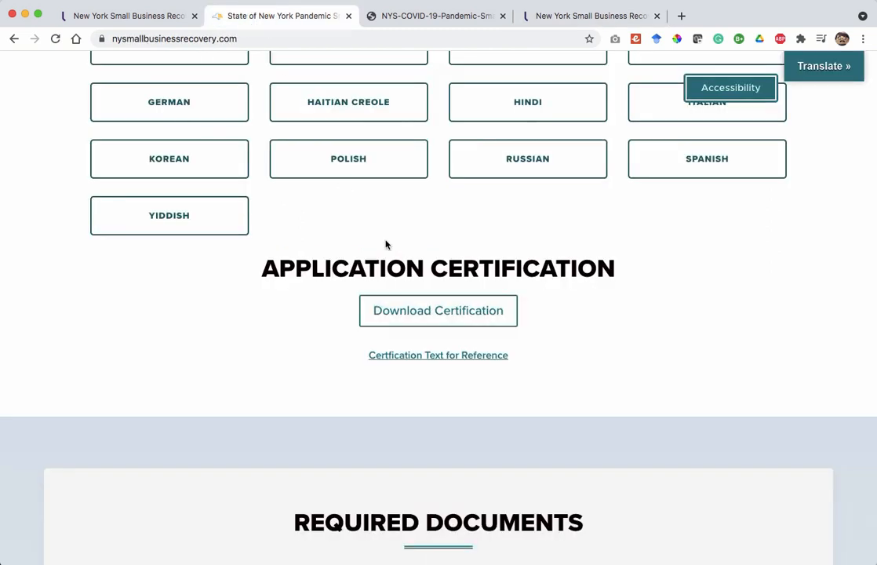
scroll(385, 245, down, 10)
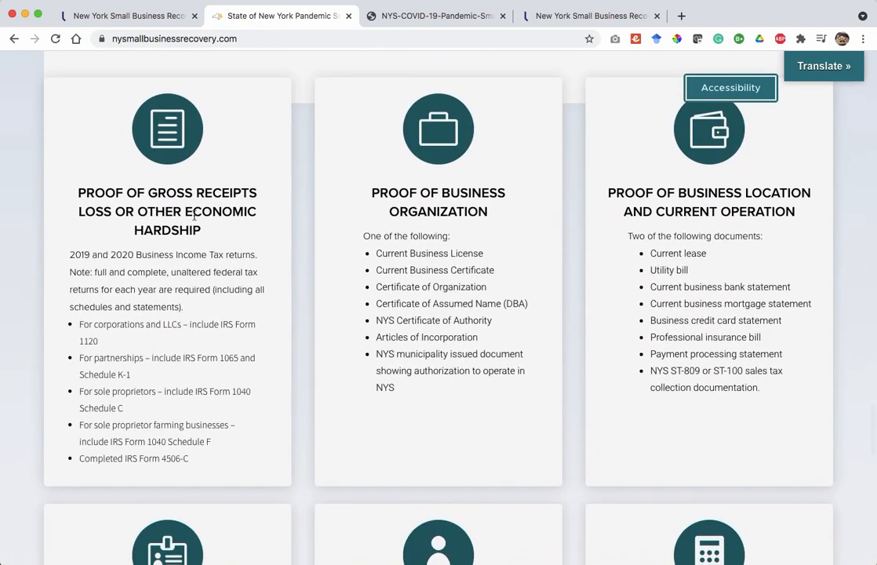
scroll(537, 247, down, 1)
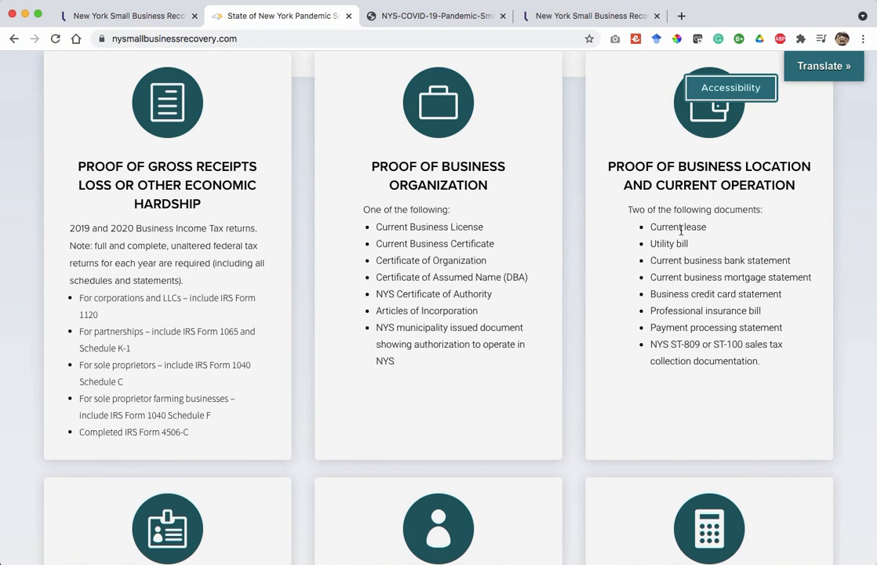
drag(648, 227, 707, 229)
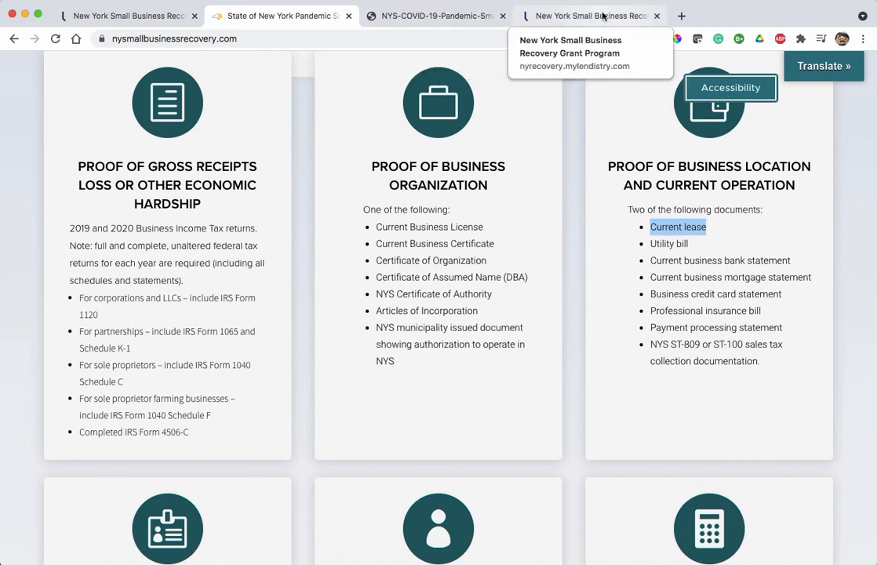
Mark the NYS 45 document category as N/A in the grant portal.
click(521, 18)
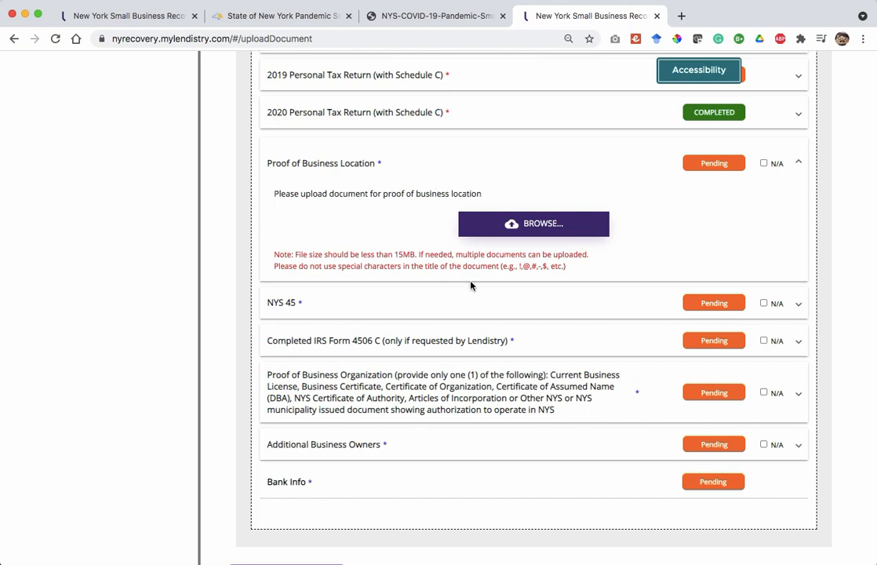
scroll(546, 292, down, 2)
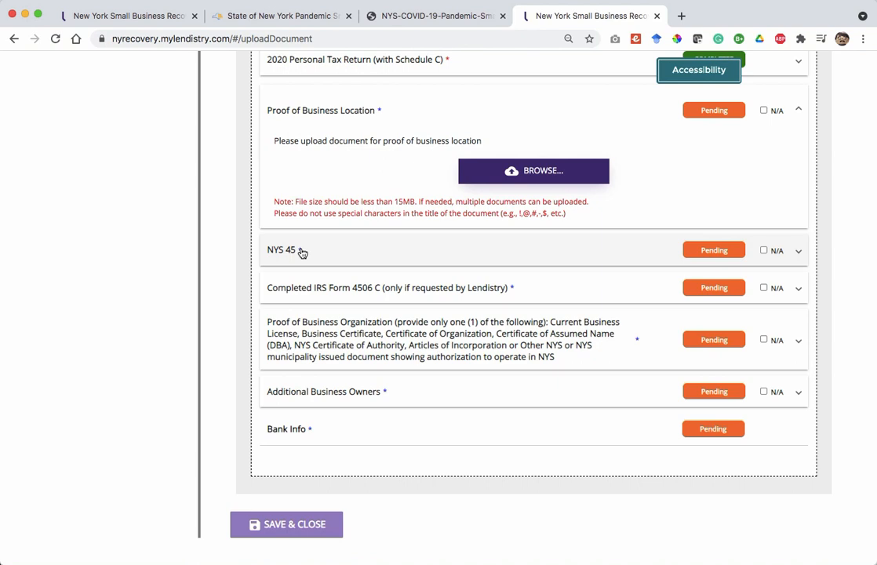
click(764, 251)
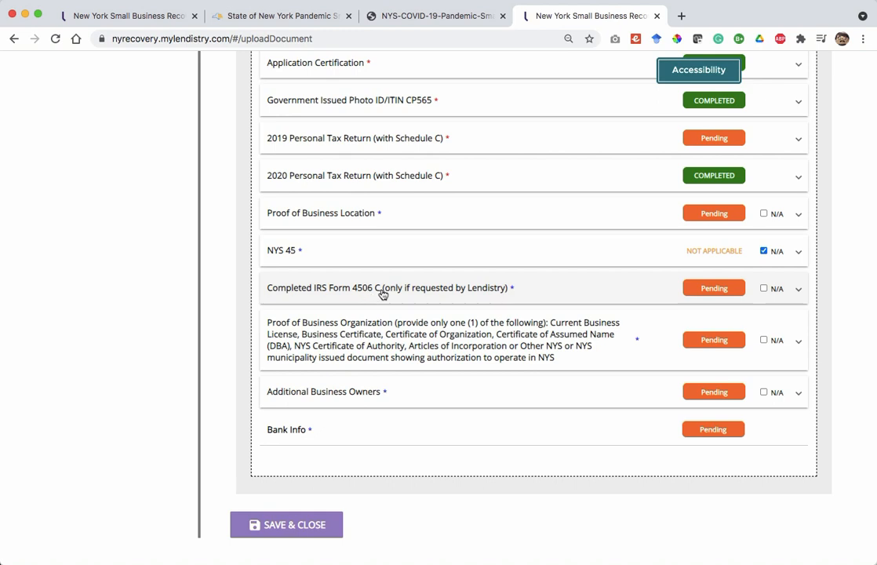
Search the web for "form 4506-C irs" in a new tab and open the Form 4506-C (9-2020) PDF from irs.gov.
key(super+t)
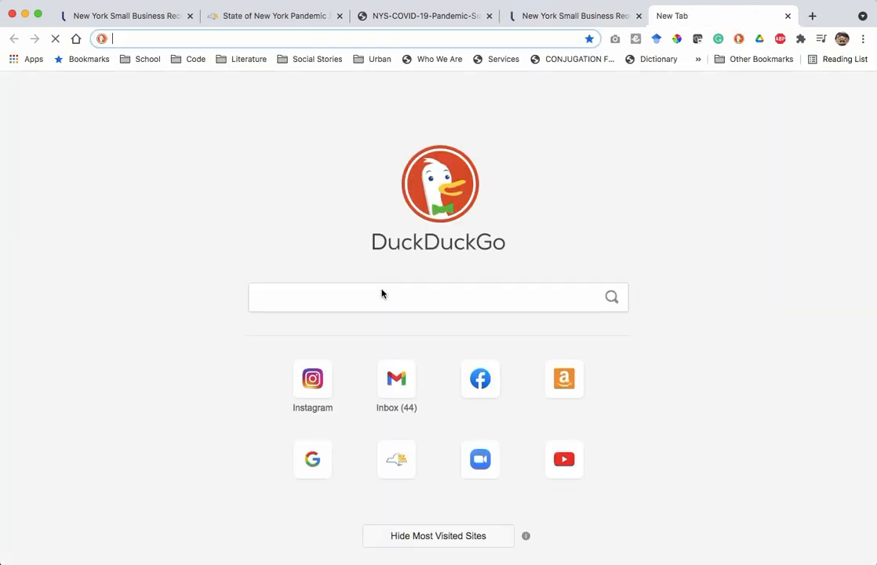
text(form)
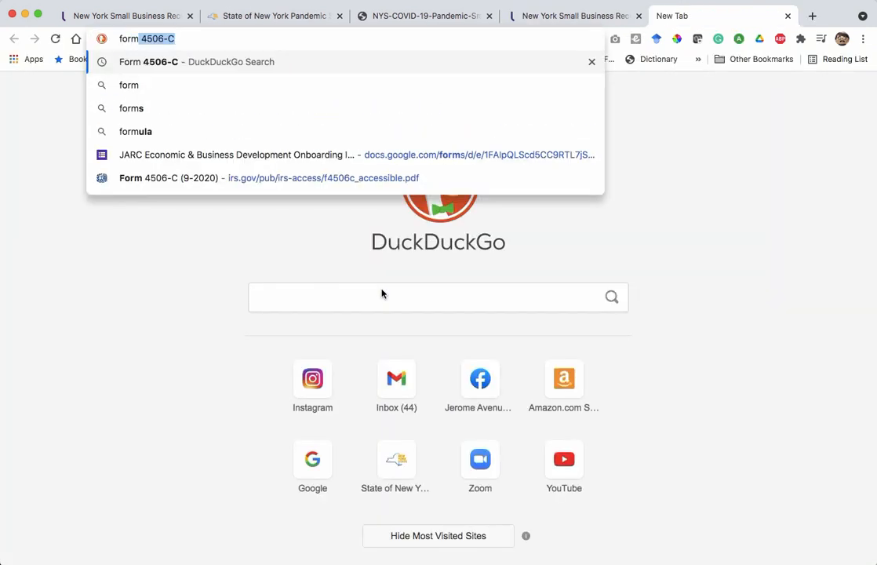
key(Right)
text(ir)
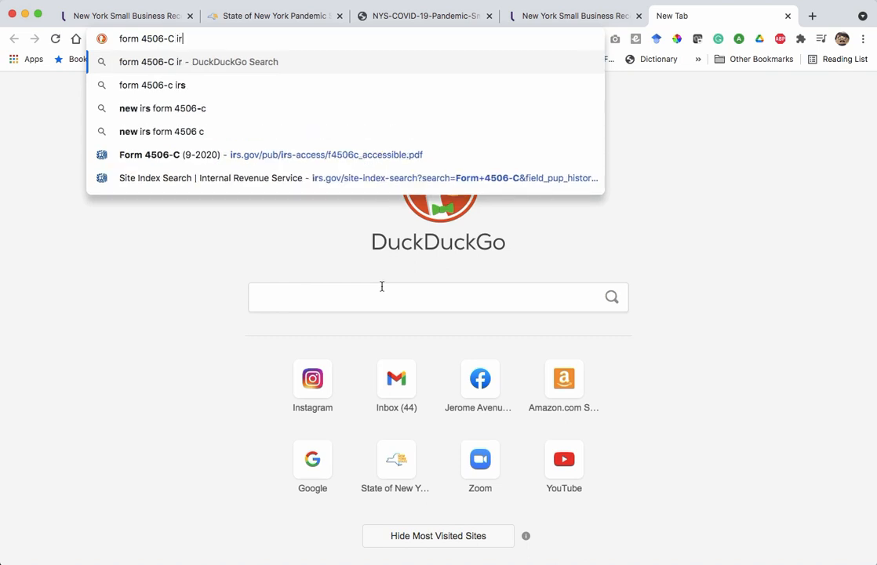
text(s)
key(Return)
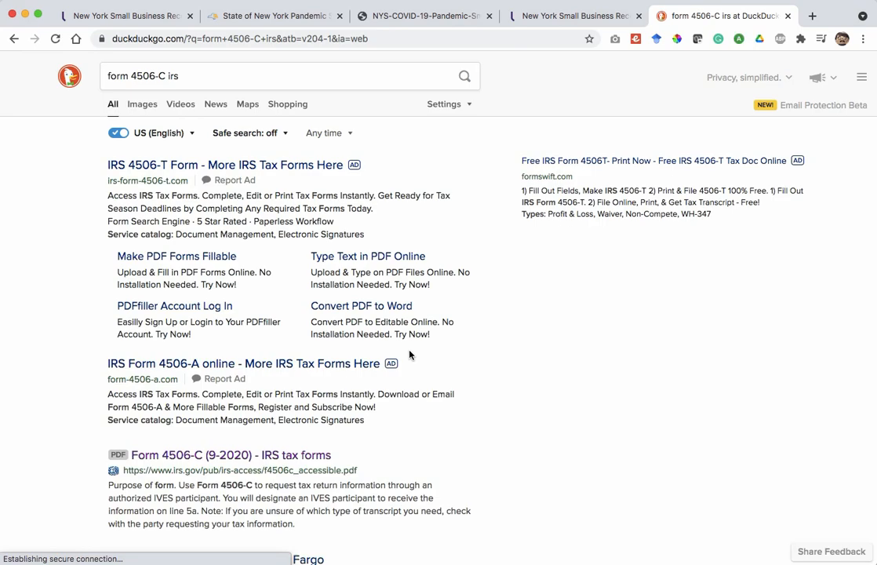
click(293, 457)
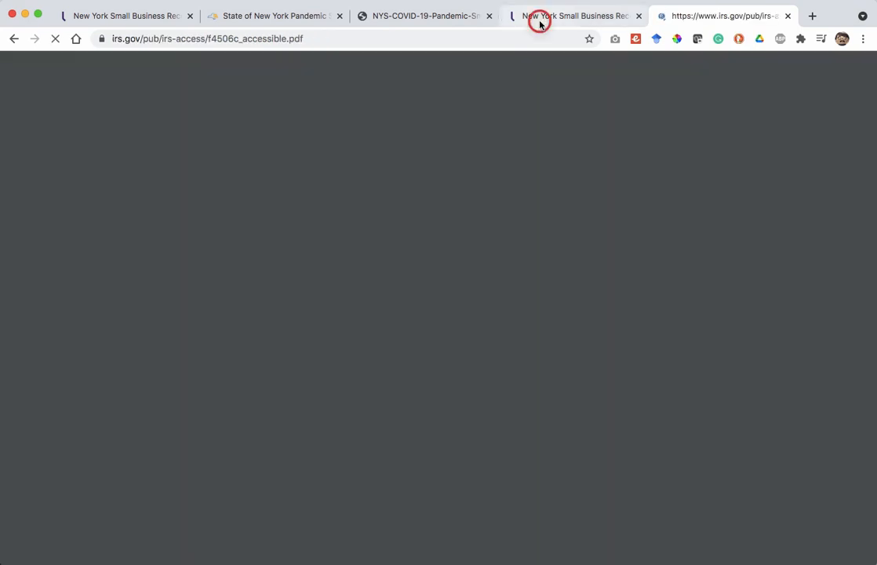
Fill in the taxpayer's full name on line 1a and the social security number on line 1b of Form 4506-C.
click(537, 16)
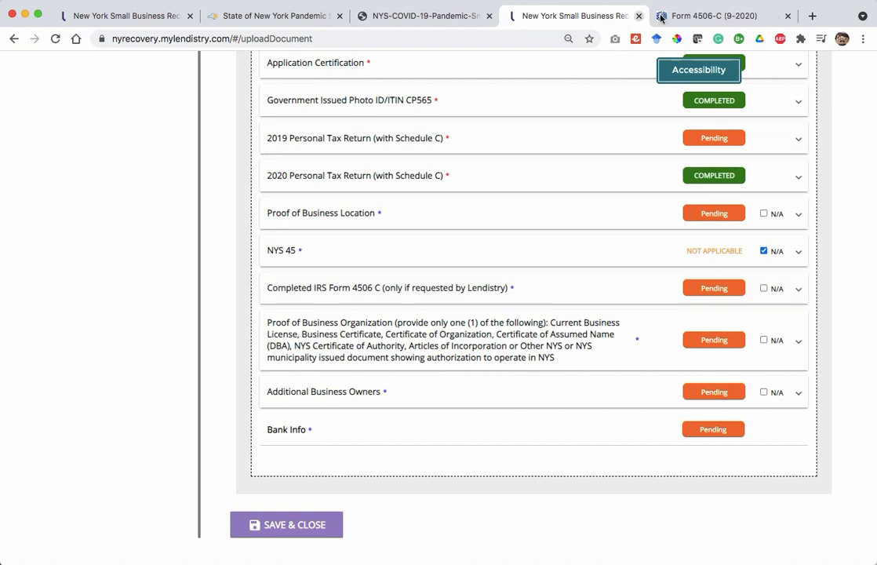
click(695, 16)
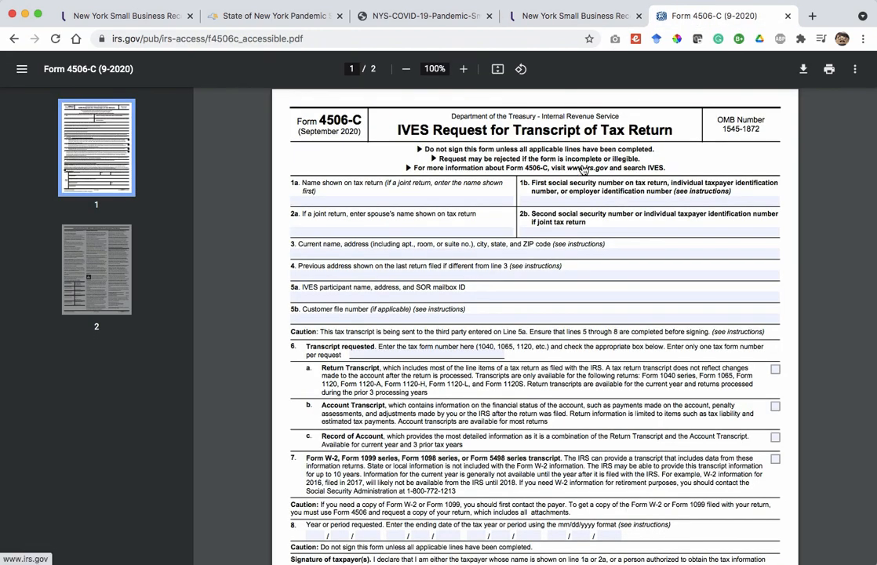
click(486, 200)
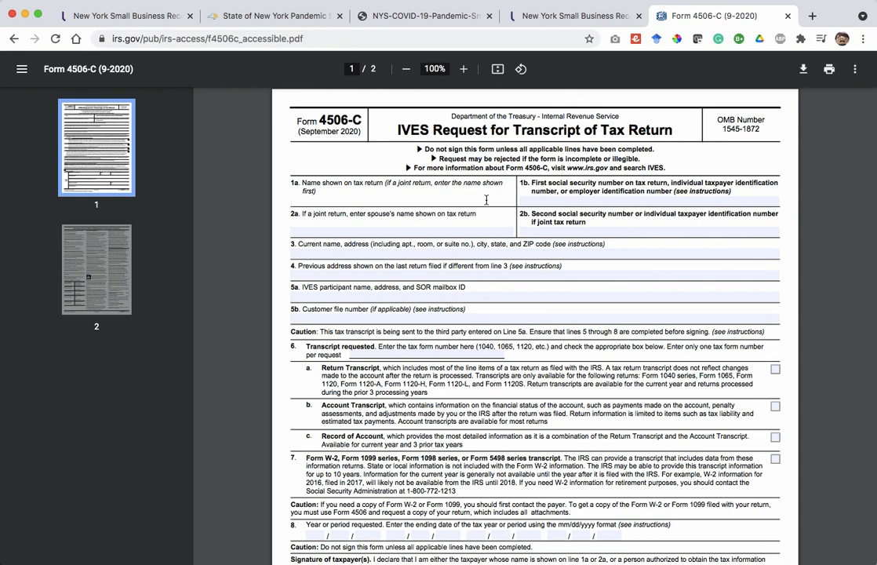
text(First Name Last Name)
click(647, 191)
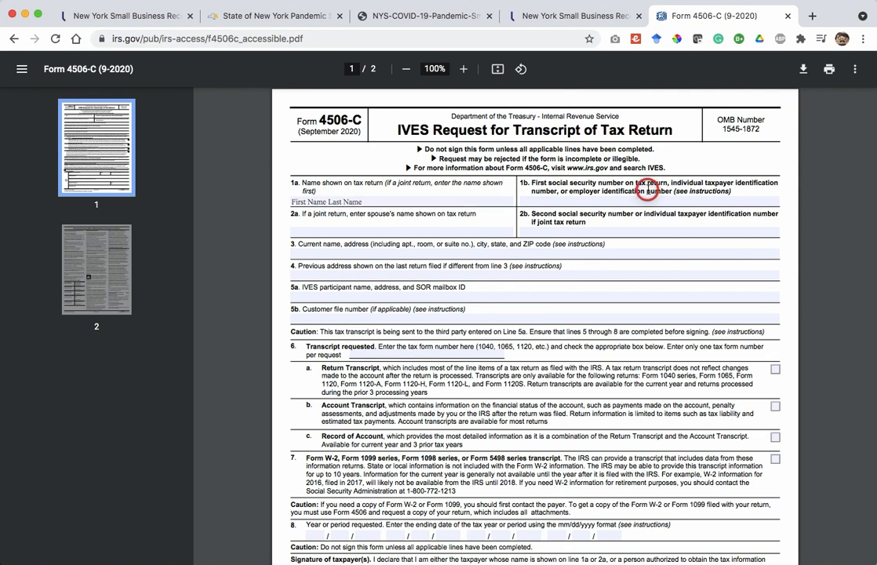
click(633, 199)
text(000)
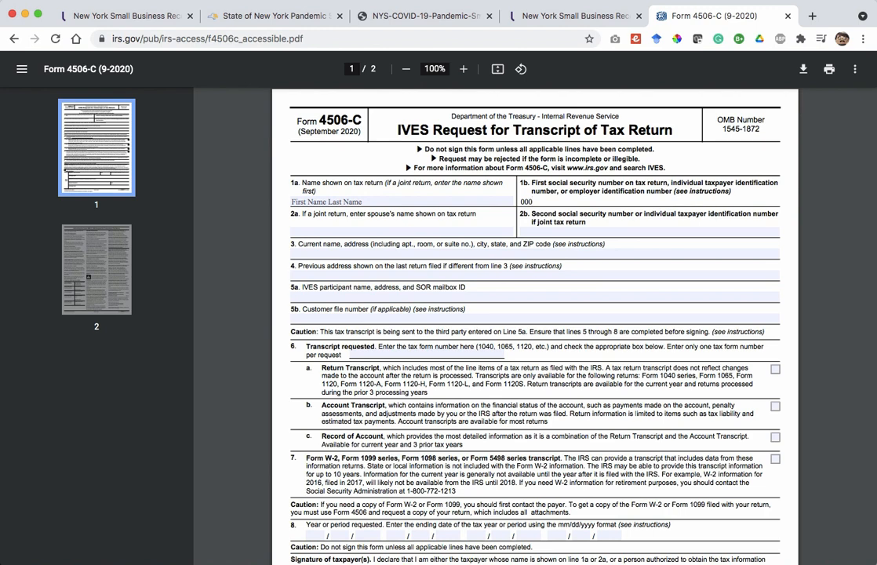
text(-00-001)
key(Left)
text(0)
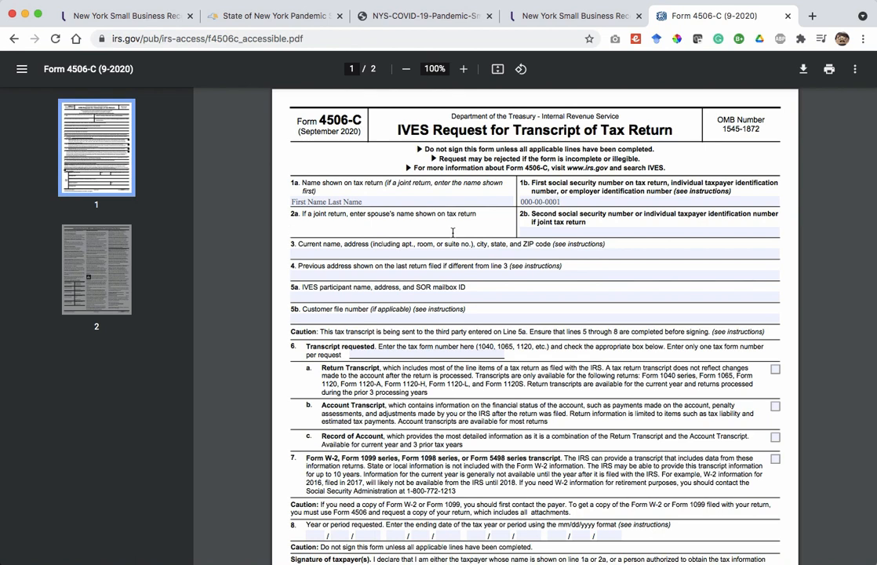
Fill in the spouse's full name on line 2a and the second social security number on line 2b.
text(Wife Name Wife Last Name)
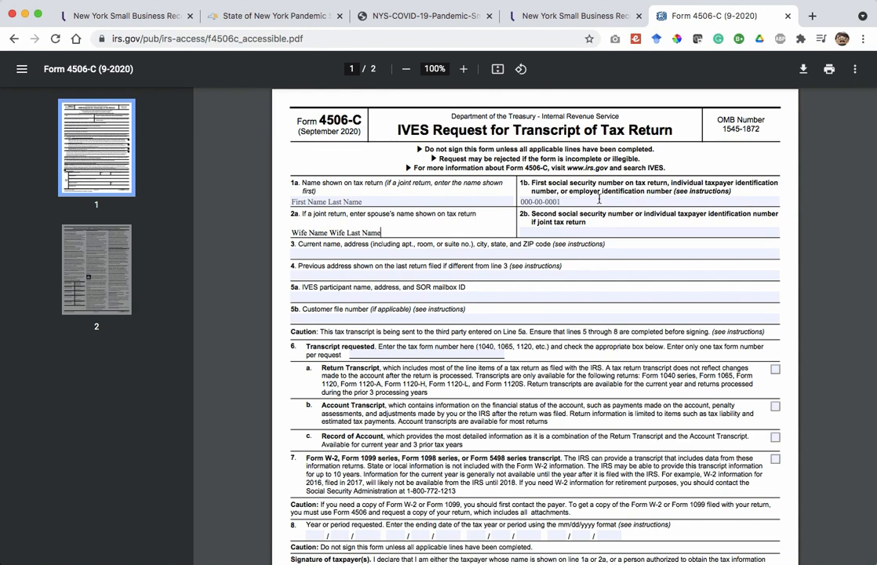
click(554, 234)
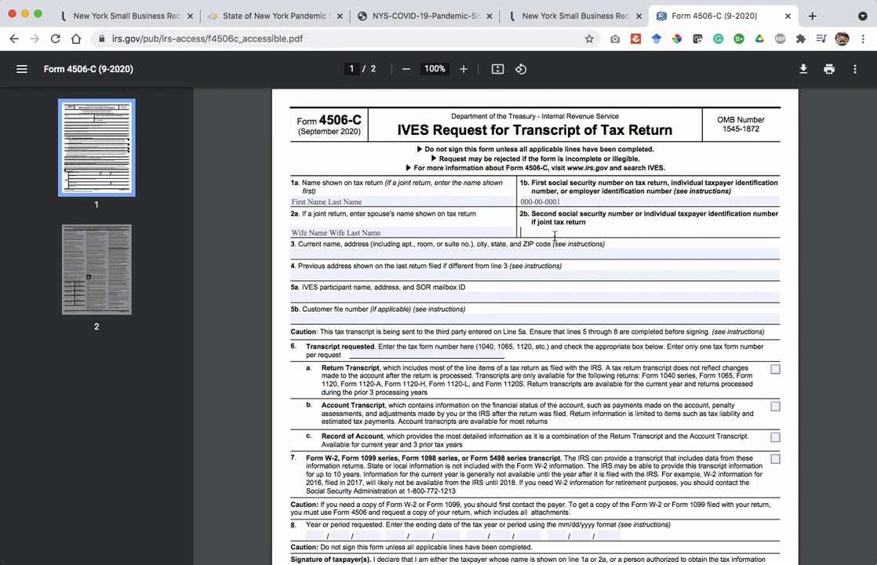
text(000-00-0002)
Enter the taxpayer's current home address with city, state and ZIP code on line 3.
click(384, 252)
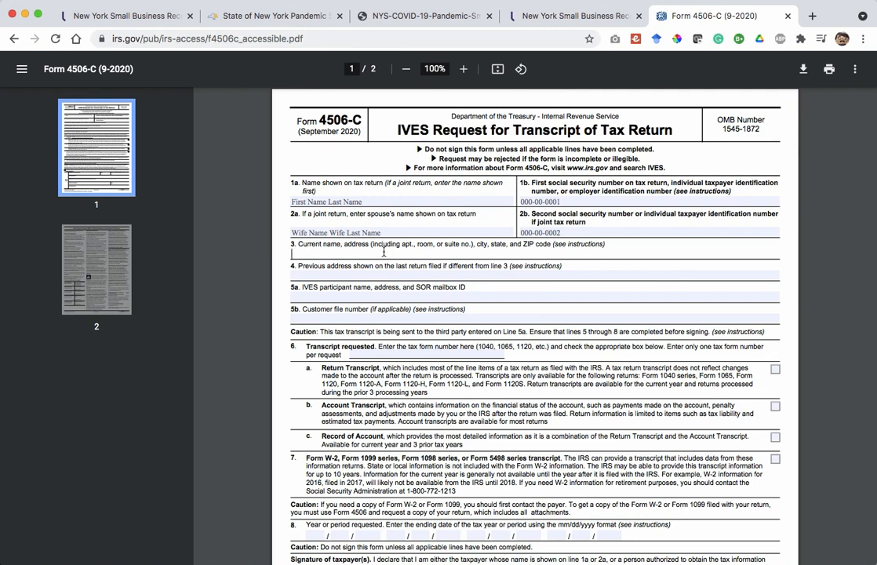
text(123 Home Ave, Queens)
text(, NY 110)
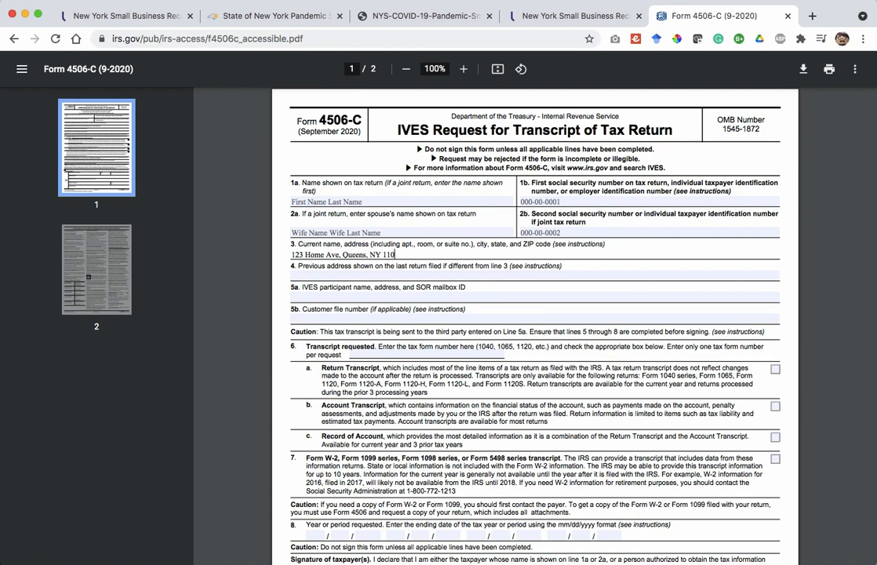
text(01)
click(371, 276)
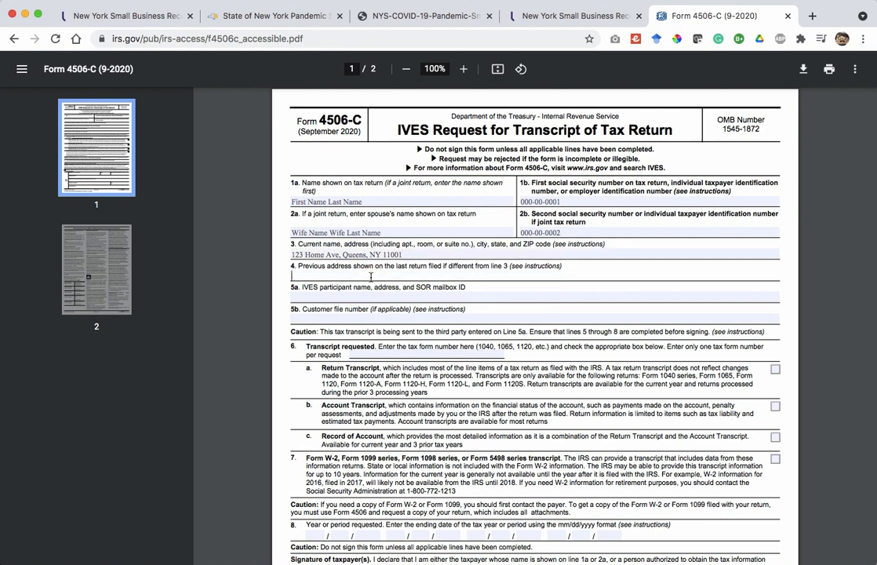
click(408, 252)
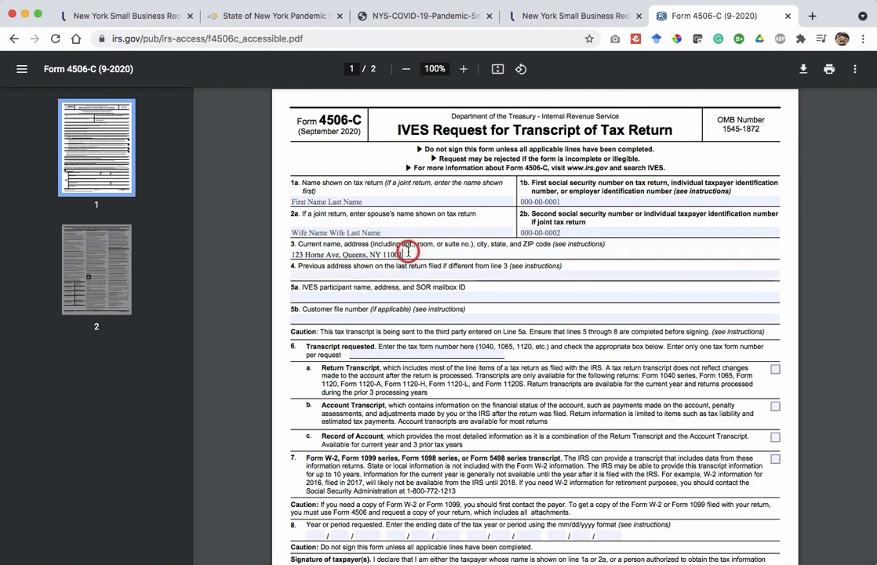
click(316, 274)
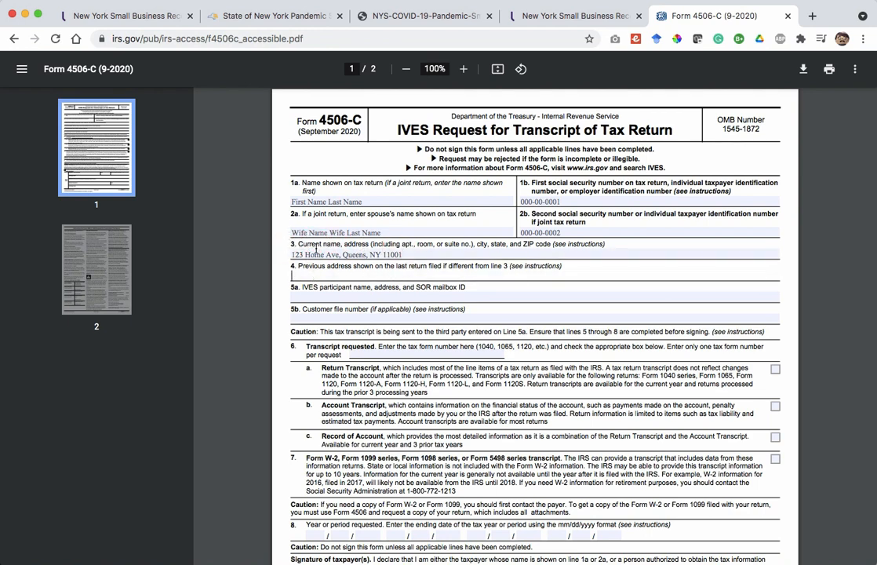
click(316, 297)
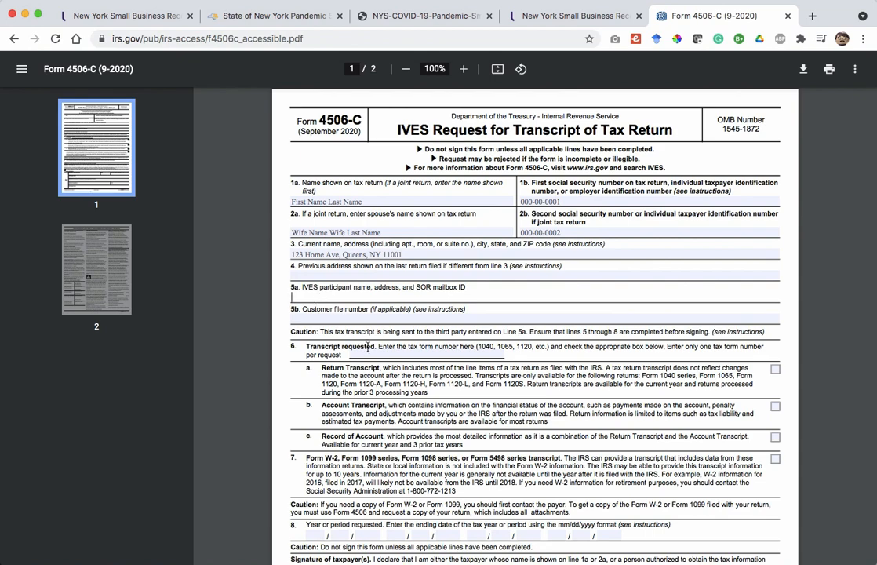
Enter "1040 Schedule C" as the tax form number for the requested transcript on line 6.
scroll(373, 358, down, 2)
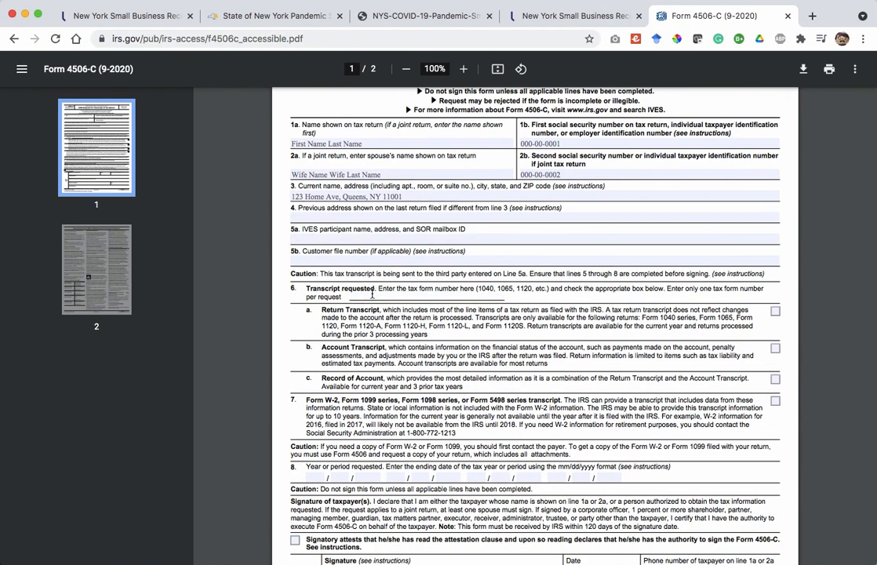
click(540, 15)
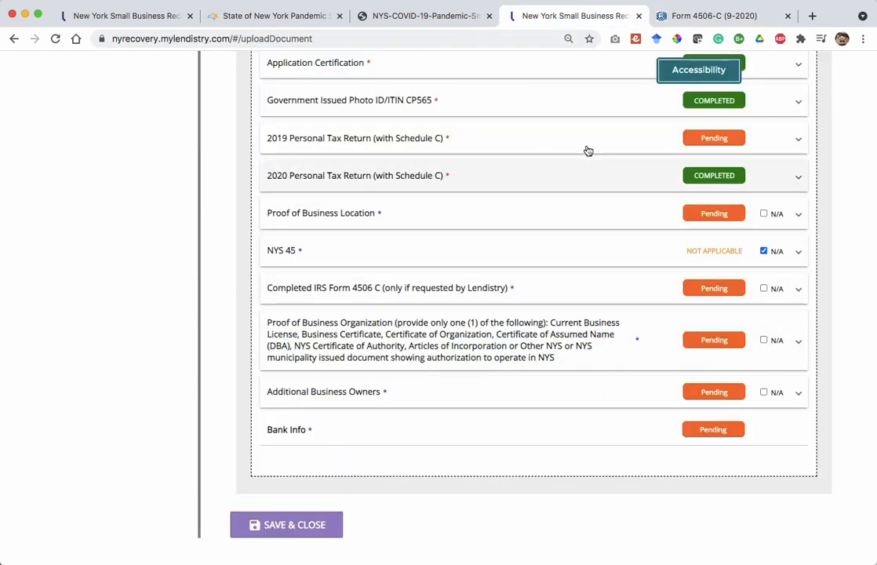
click(679, 16)
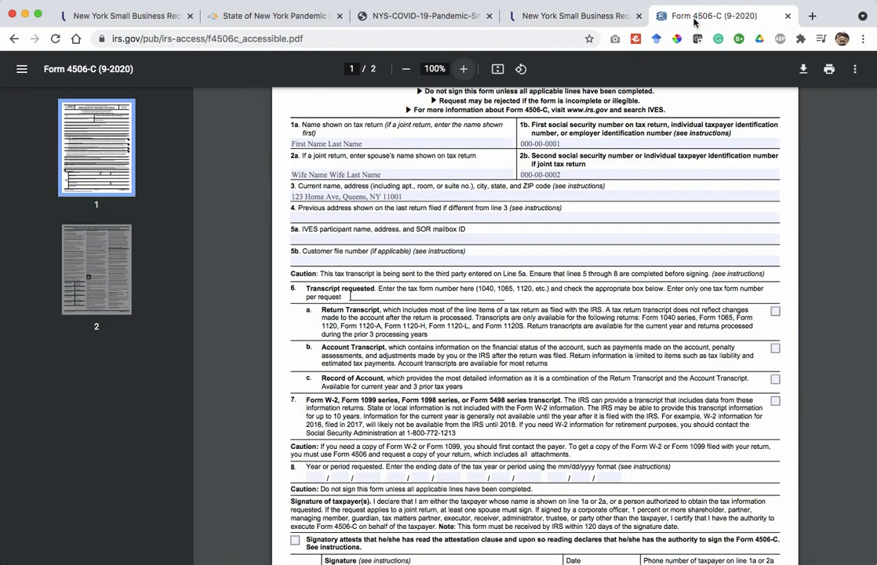
click(385, 294)
text(Schedule)
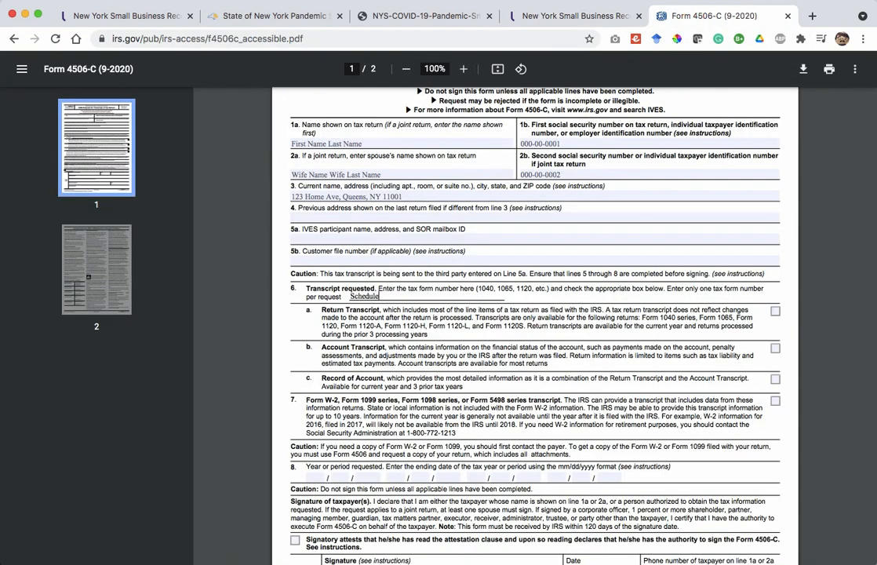
text( C)
key(Left)
key(Left)
key(Left)
key(Left)
key(Left)
key(Left)
key(Left)
key(Left)
key(Left)
key(Left)
text(1040)
Fill in the first two dates on line 8 as 01/01/2019 and 12/31/2019.
scroll(415, 295, down, 3)
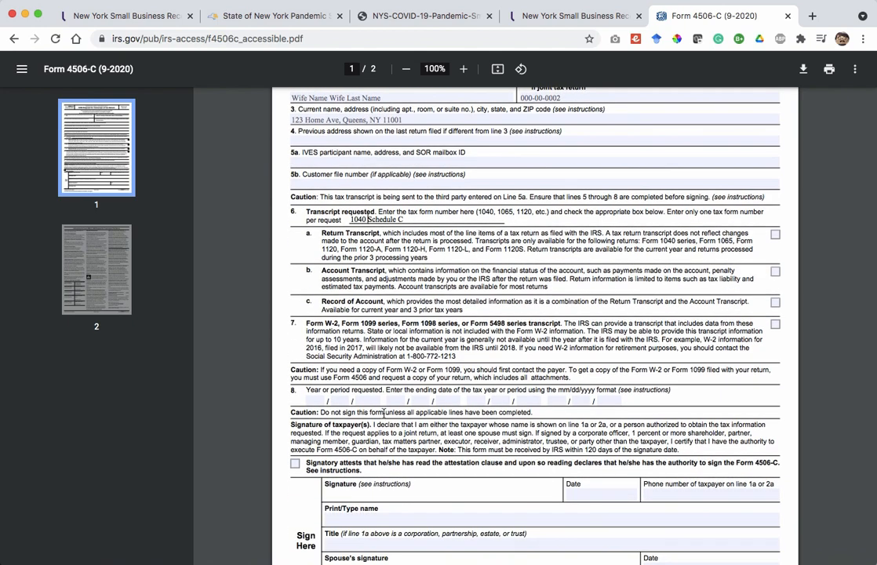
click(317, 400)
text(01 / 01 / 2019 / 12 / 31 )
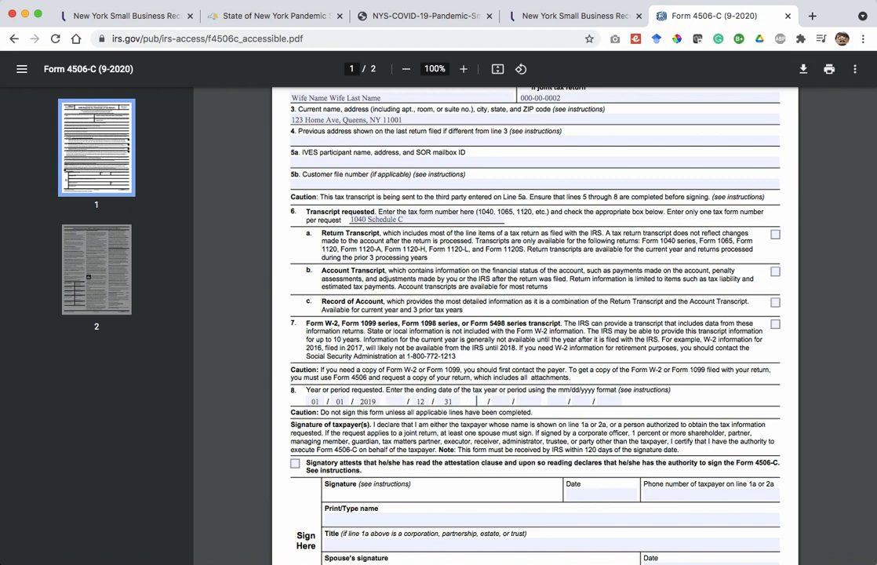
text(2 /)
click(406, 400)
text(12)
key(Tab)
scroll(419, 403, up, 6)
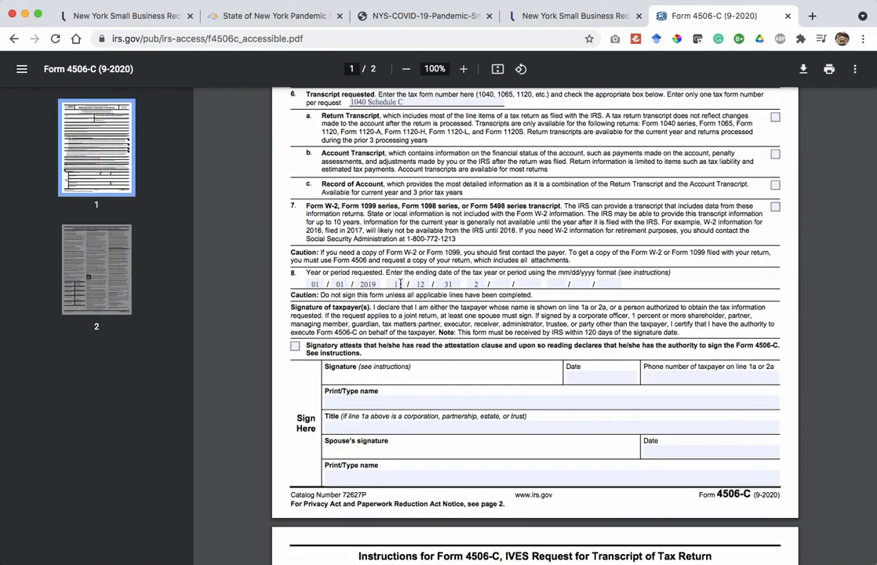
text(2)
click(424, 283)
text(31 / 2019)
Fill in the last two dates on line 8 as 1/01/2020 and 12/31/2020.
key(Tab)
key(super+a)
text(1)
key(Tab)
text(02)
key(Tab)
key(shift+Tab)
text(01 / 2020)
key(Tab)
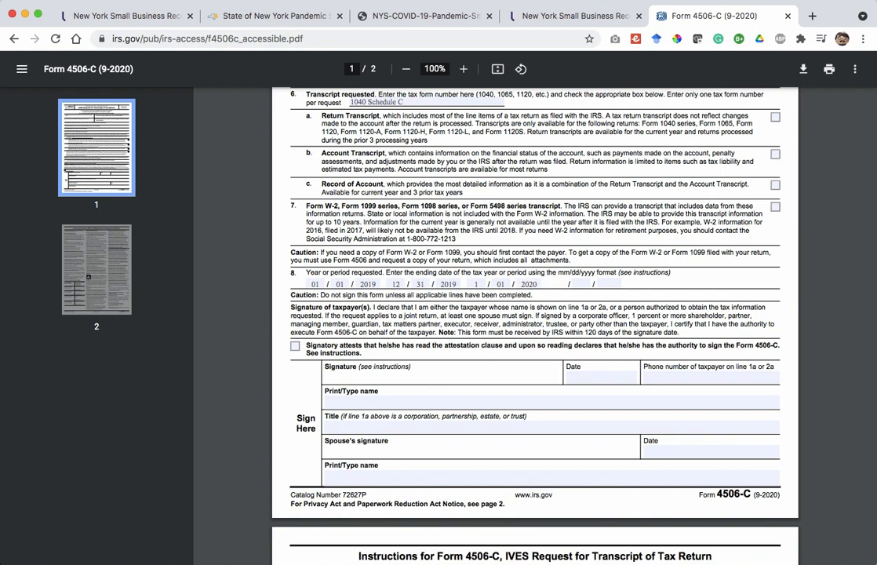
text(21)
key(BackSpace)
key(BackSpace)
text(12)
key(Tab)
text(31)
key(Tab)
text(2020)
Enter the taxpayer's first name as the printed name and 07/07/21 as the signature date in the Sign Here section.
click(368, 402)
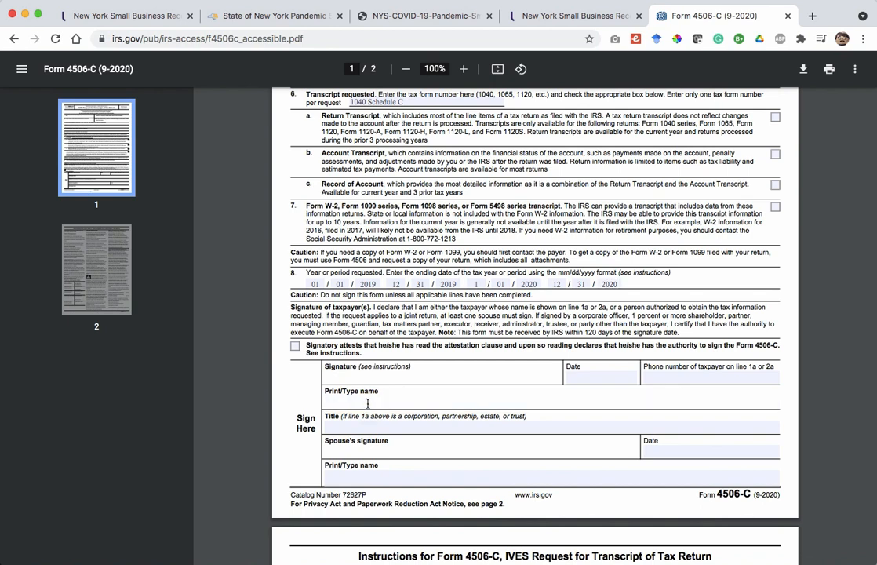
text(M)
key(BackSpace)
text(First Name)
click(579, 378)
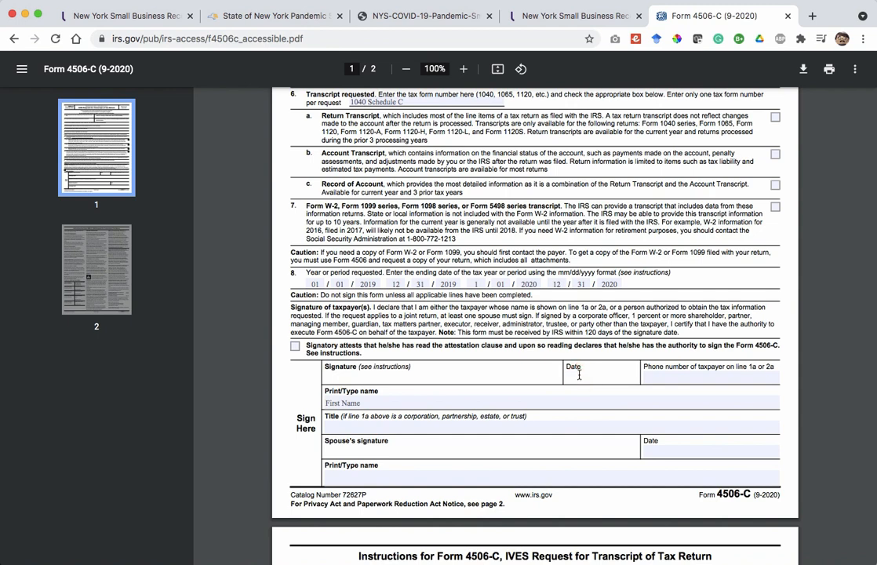
text(070721)
key(Left)
key(Left)
text(/)
key(Left)
key(Left)
key(Left)
text(/)
Enter the taxpayer's phone number in the Sign Here section.
click(647, 378)
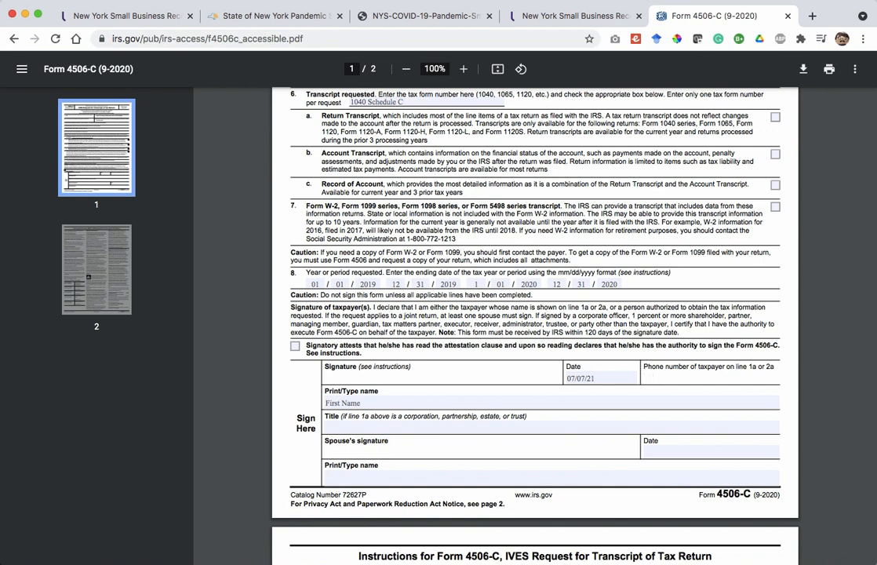
text(555-5555)
key(BackSpace)
text(-5555)
click(568, 378)
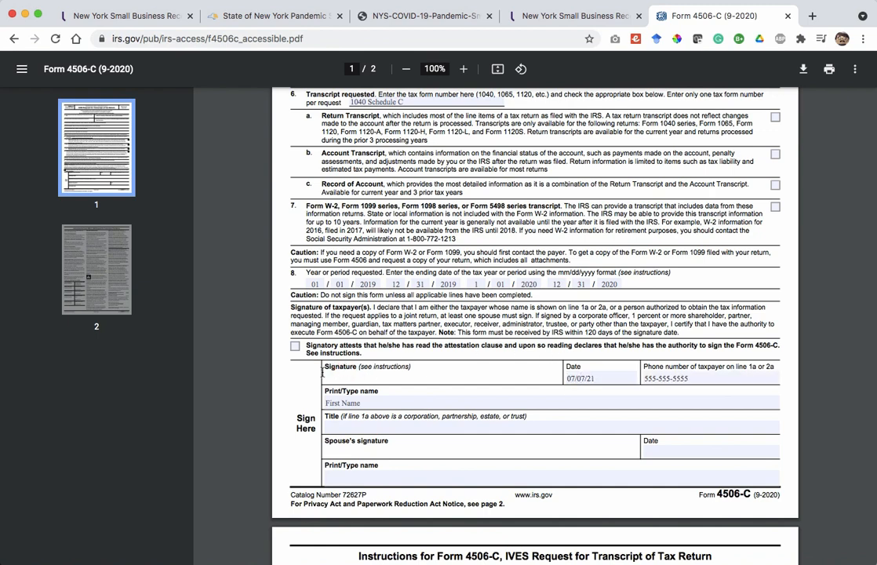
Point out the taxpayer's signature line and mark the signatory attestation checkbox.
click(405, 378)
drag(422, 378, 510, 377)
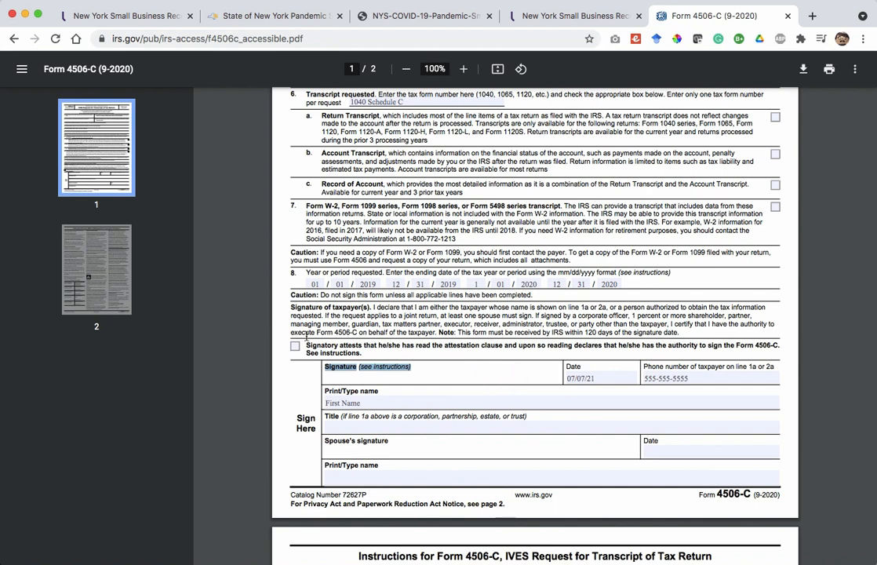
click(296, 347)
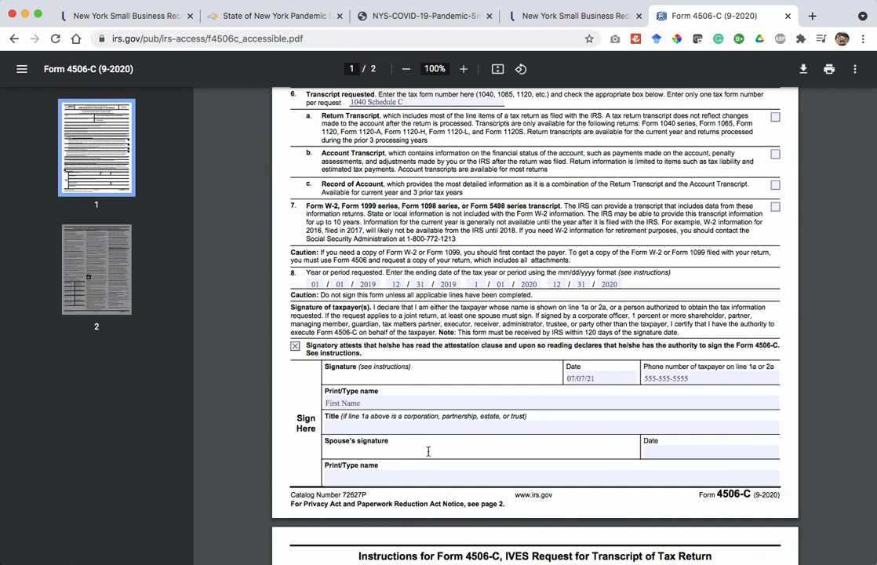
Enter the spouse's printed name and add the last name to the taxpayer's printed name in the Sign Here section.
click(357, 479)
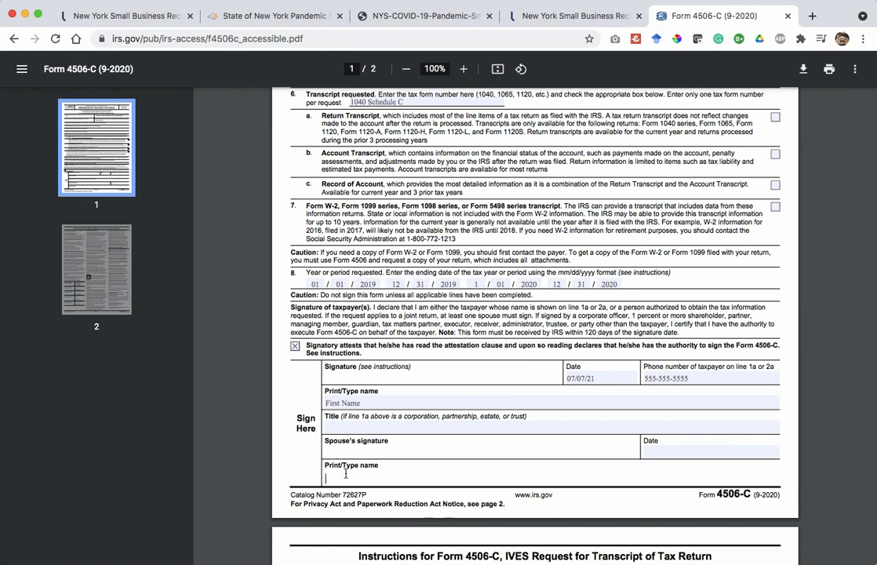
text(Wife Name)
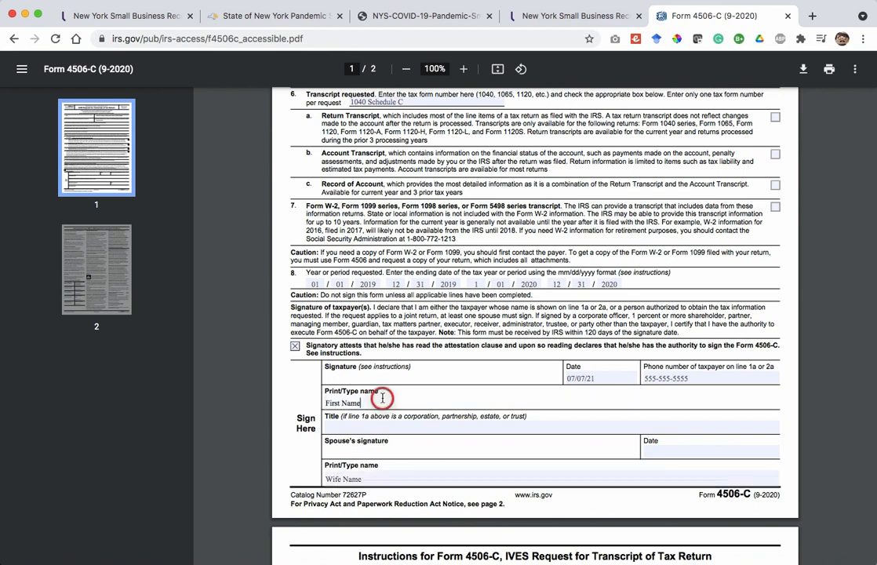
click(383, 397)
text(last Name)
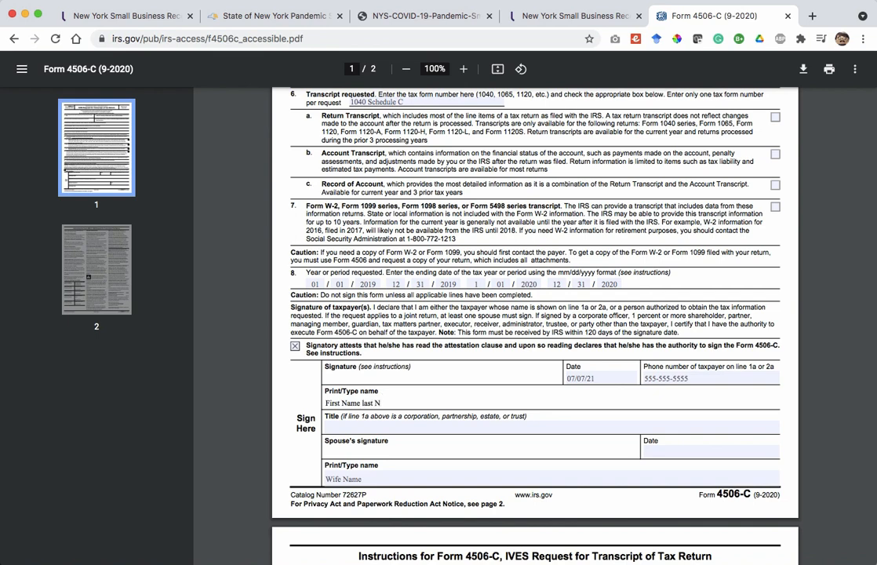
Try to reuse the taxpayer's signature date for the spouse's date field.
click(584, 380)
drag(598, 379, 576, 378)
key(super+a)
click(671, 448)
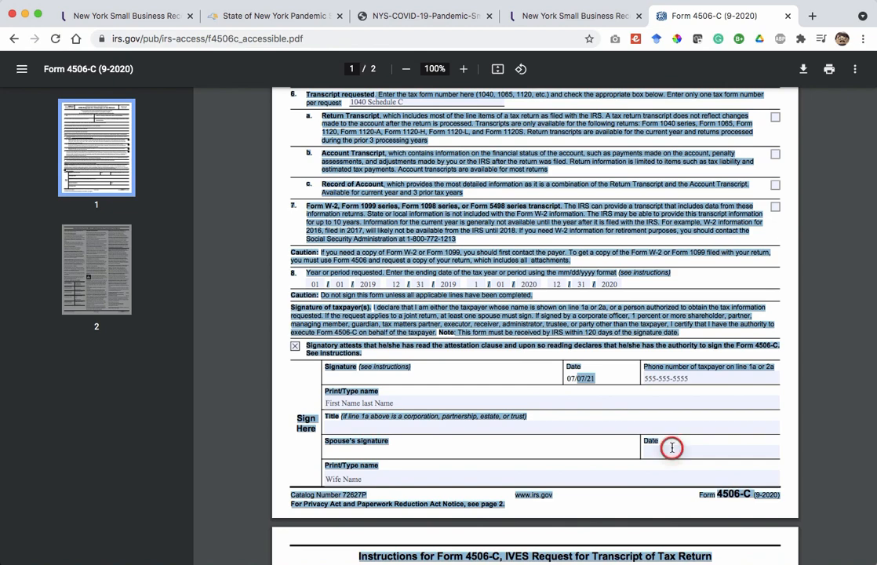
Review the upper part of the filled-in form and check the Form 4506 C entry in the grant portal.
scroll(469, 202, up, 5)
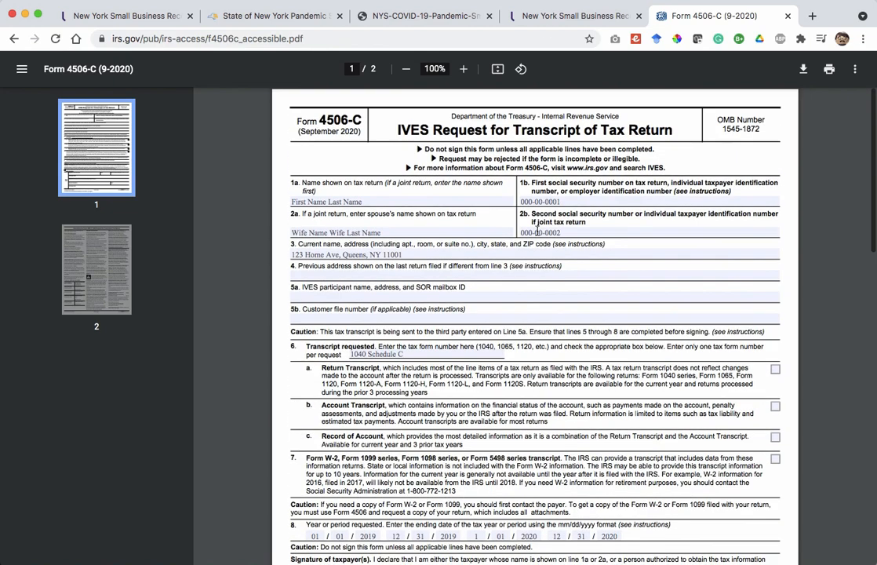
click(504, 17)
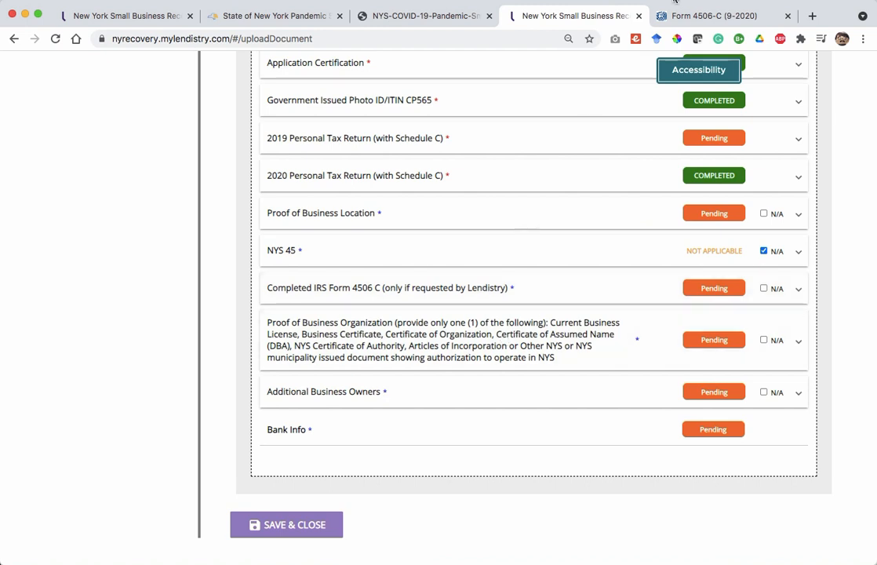
click(686, 16)
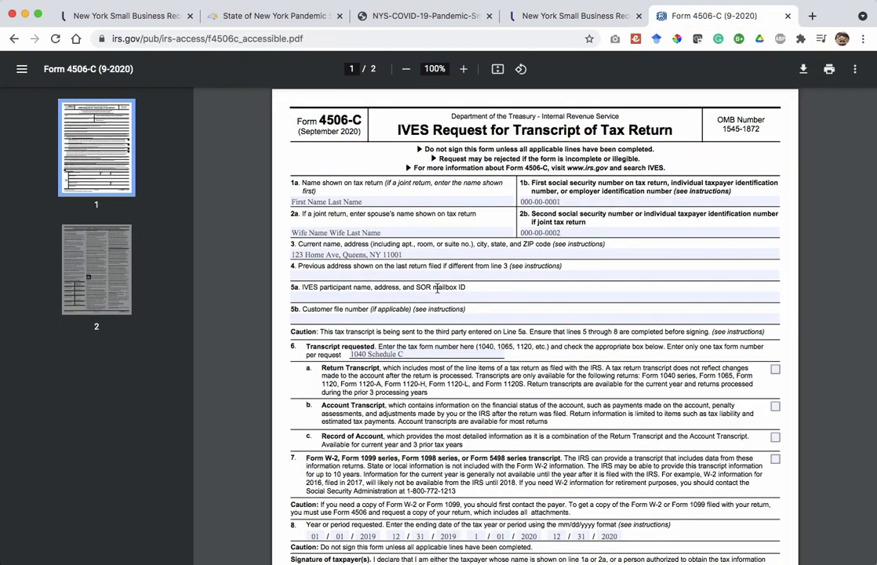
Review the Proof of Business Organization upload entry in the grant portal and mark Additional Business Owners as N/A.
click(567, 19)
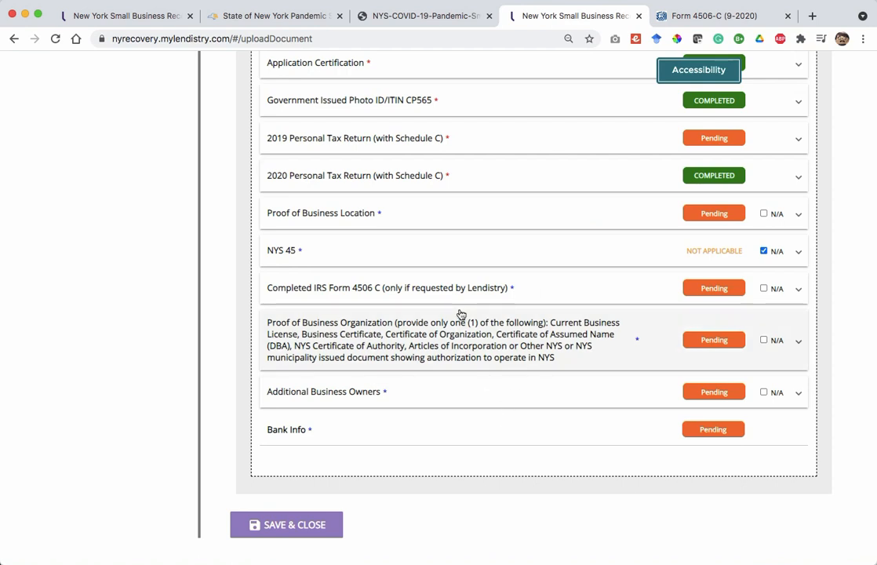
click(514, 327)
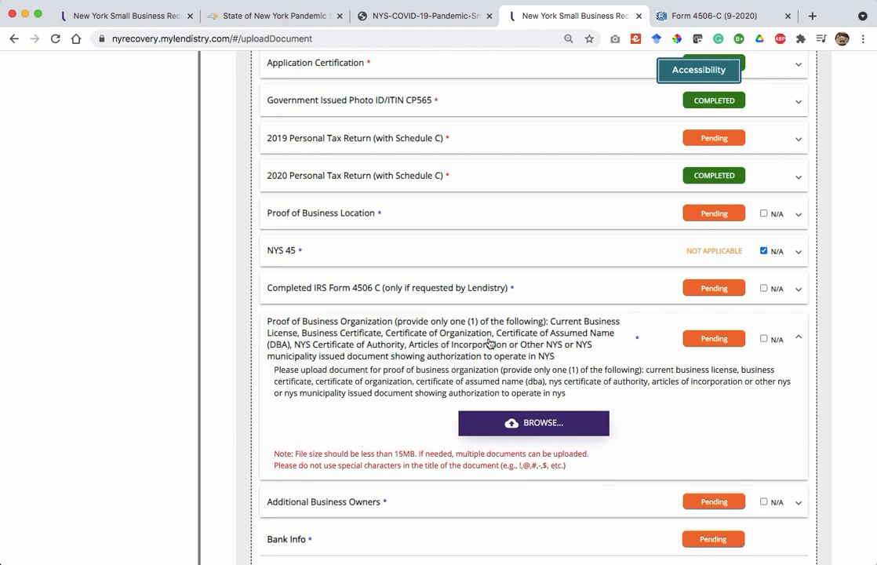
scroll(488, 342, down, 1)
scroll(489, 342, down, 1)
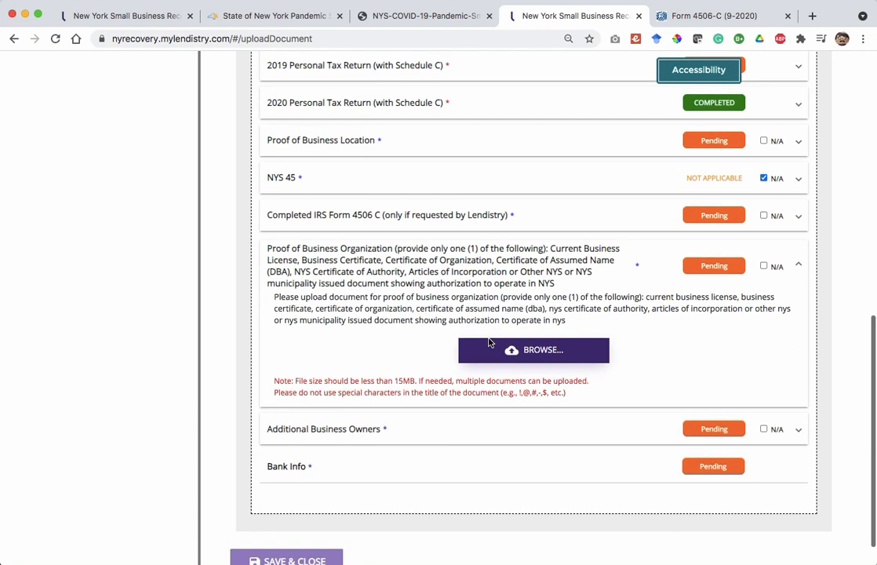
click(430, 427)
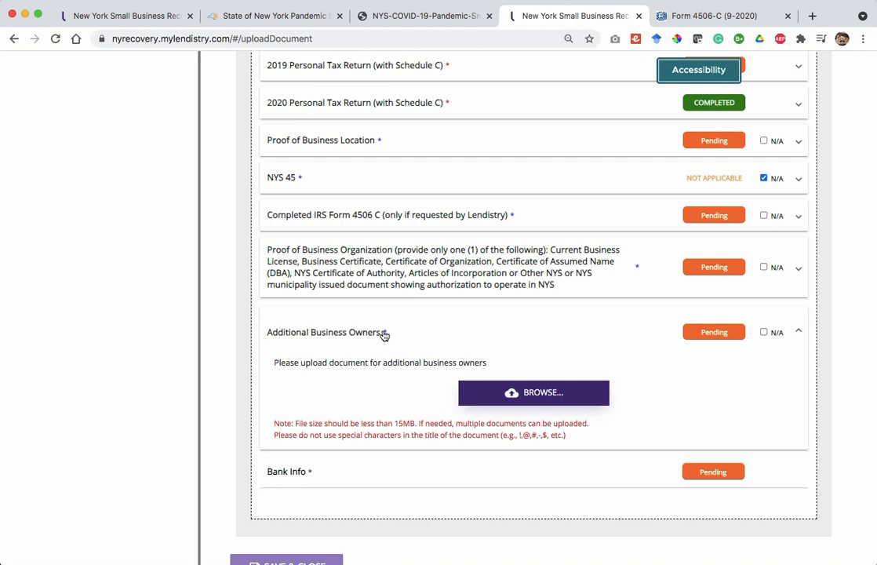
click(763, 333)
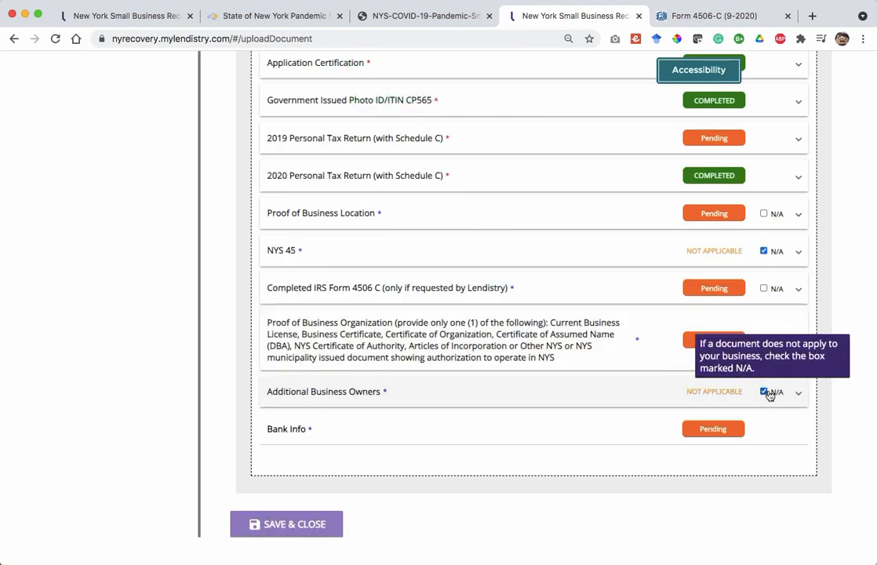
Open the Bank Info section and look over the bank linking and fund deposit details.
click(642, 428)
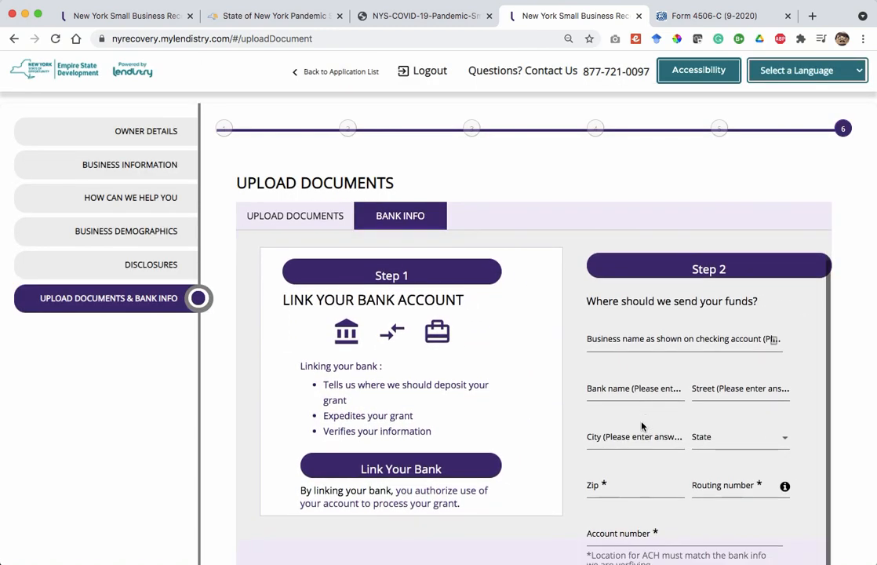
click(375, 467)
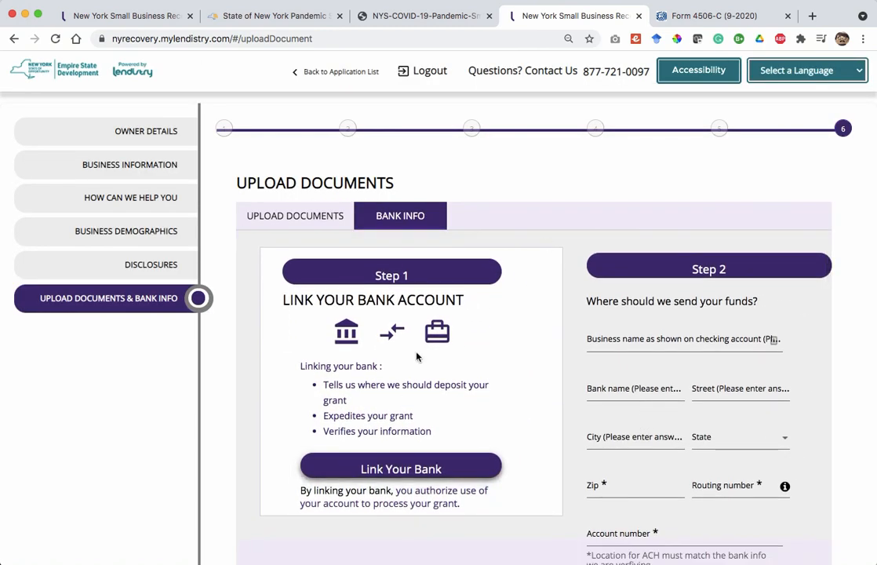
scroll(417, 357, down, 2)
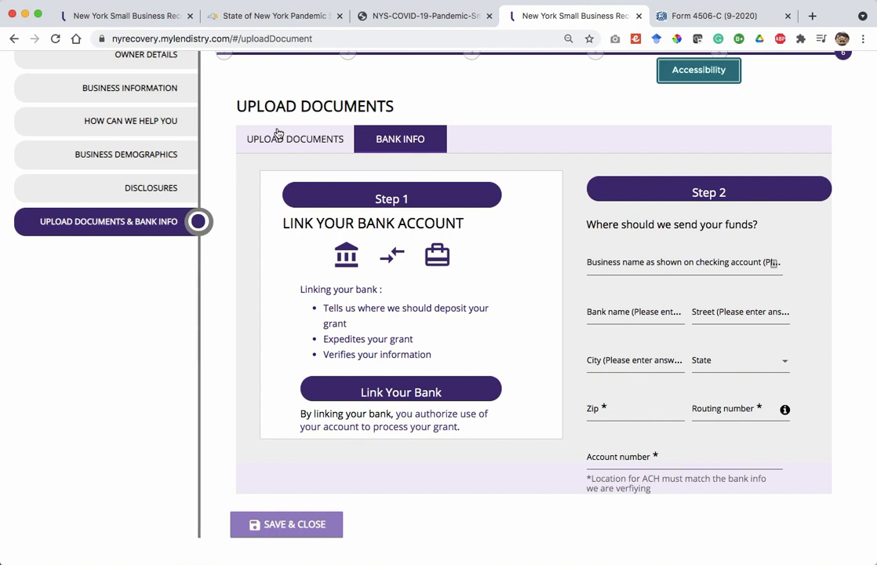
Start linking a bank account through Plaid and choose Chase to reach its credentials form.
click(396, 400)
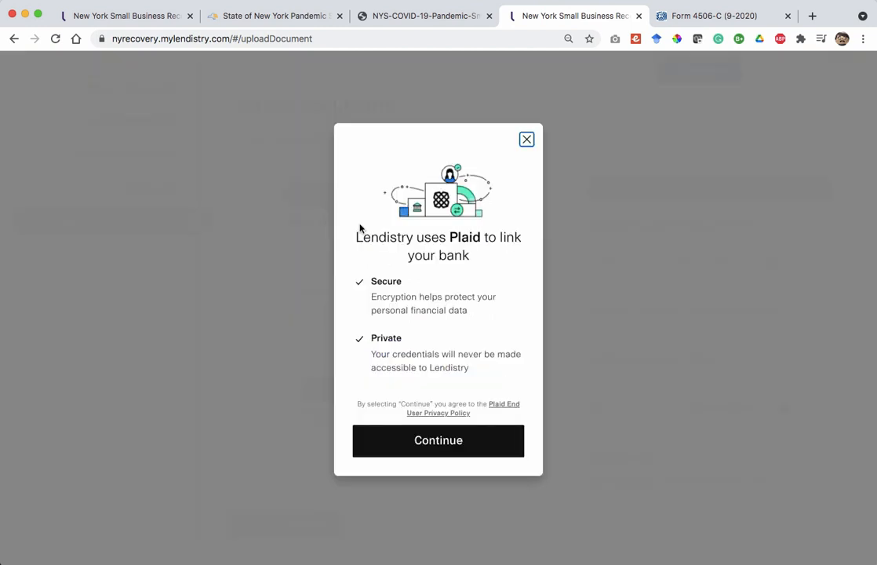
click(438, 441)
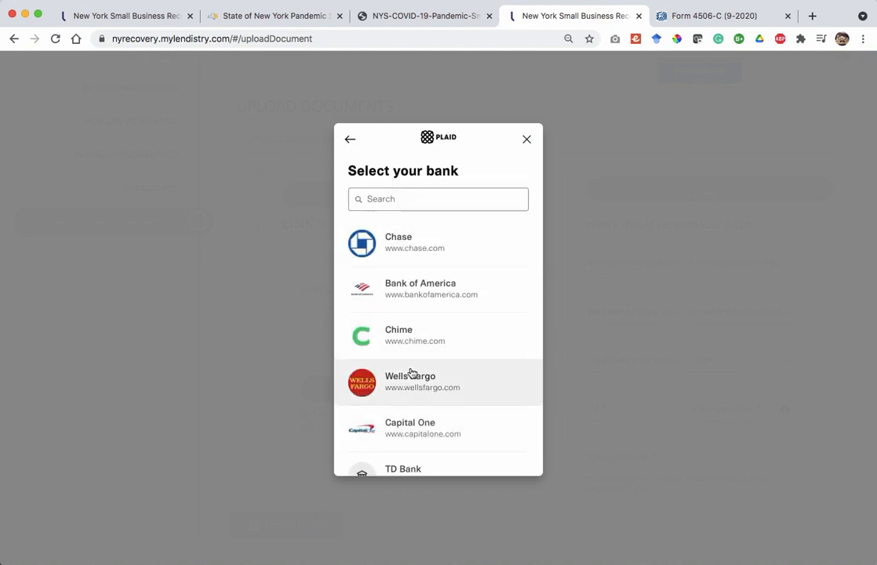
scroll(410, 372, down, 10)
scroll(410, 371, up, 10)
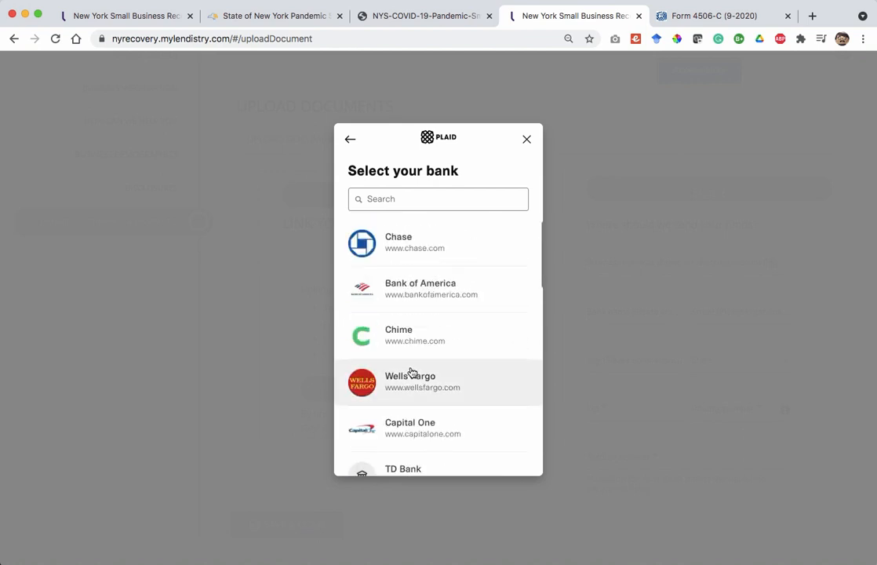
click(395, 247)
click(399, 310)
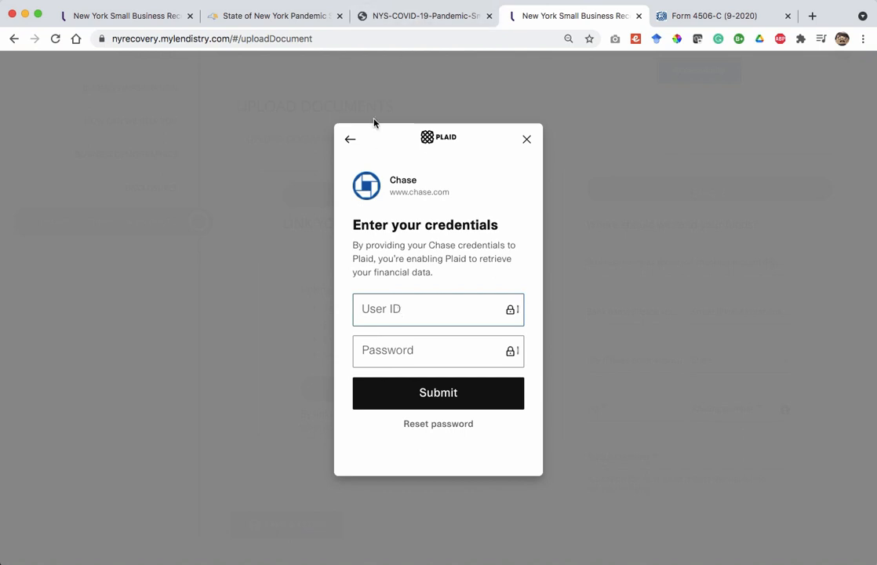
Leave the Chase credentials form and close the Plaid bank linking dialog.
click(527, 141)
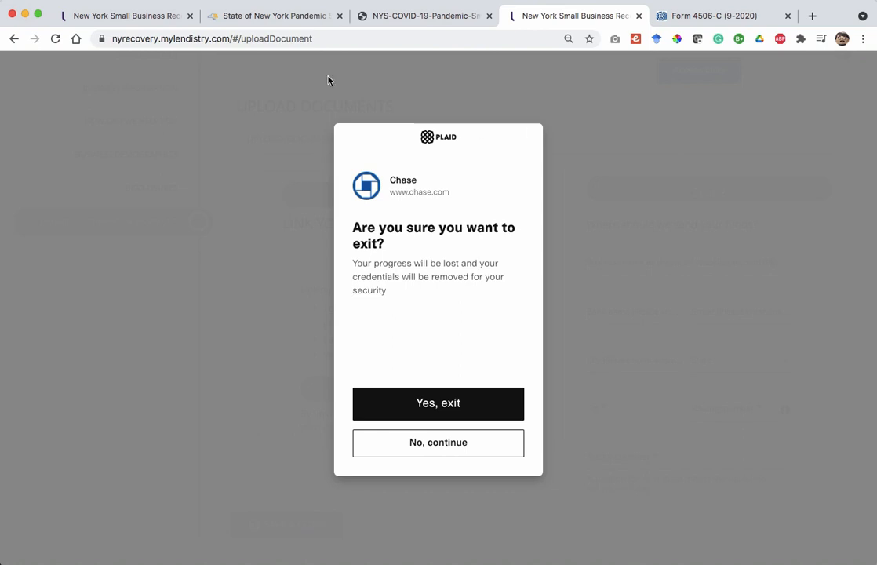
click(14, 39)
click(420, 21)
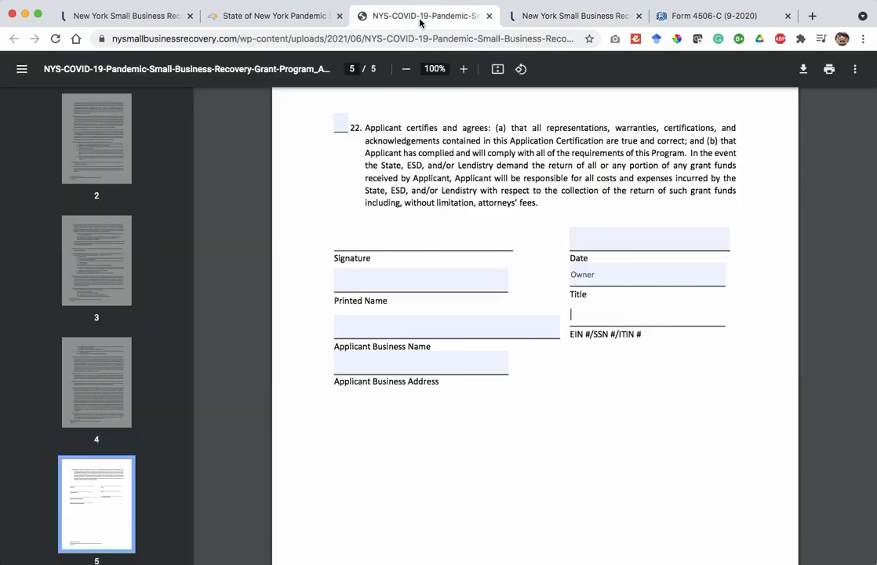
click(566, 19)
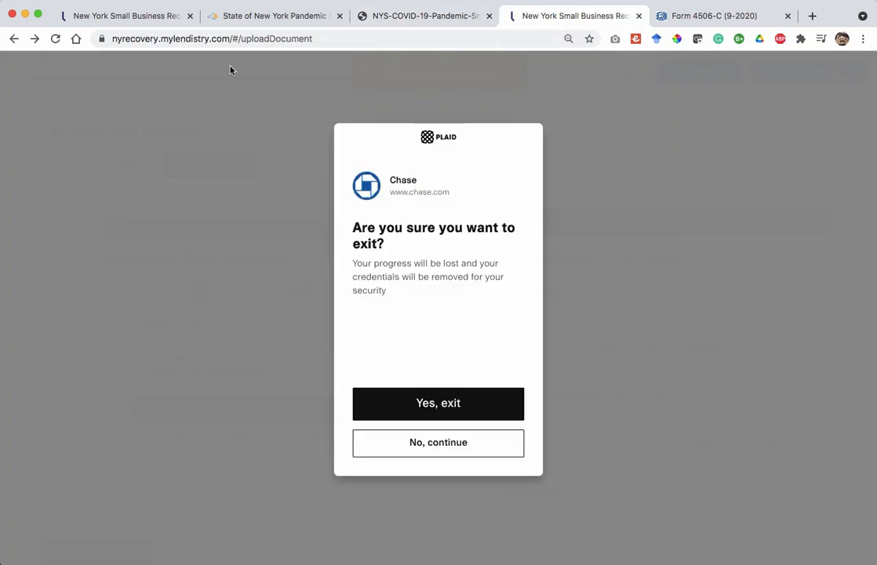
click(454, 444)
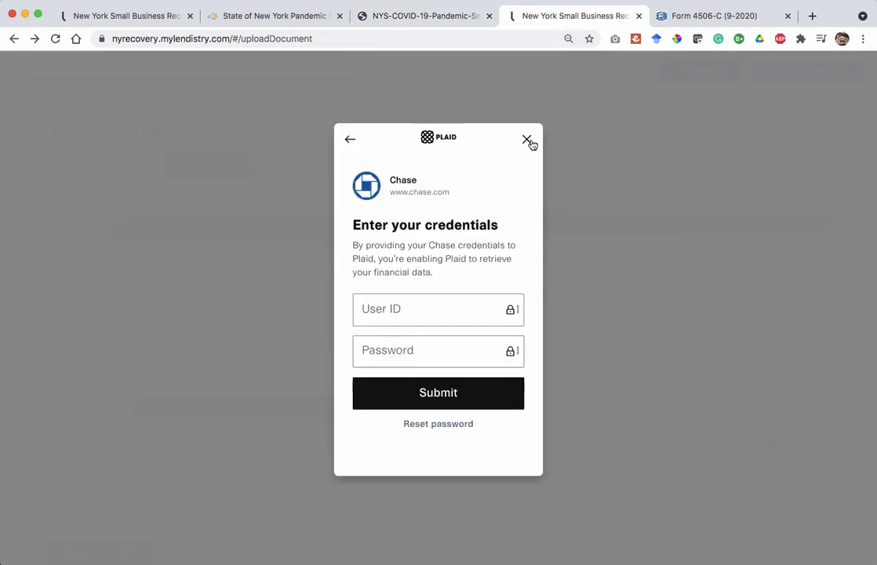
click(528, 141)
click(421, 453)
click(349, 141)
click(350, 141)
click(350, 141)
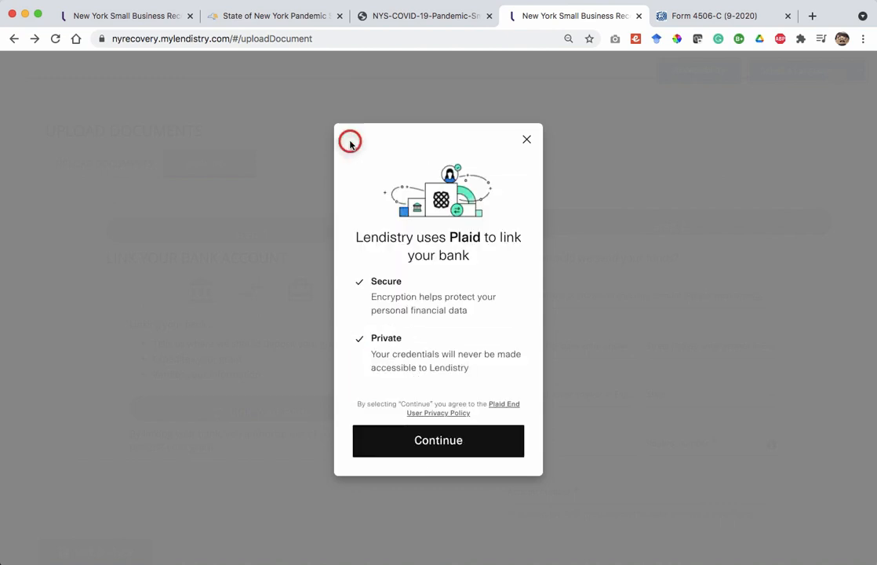
click(527, 140)
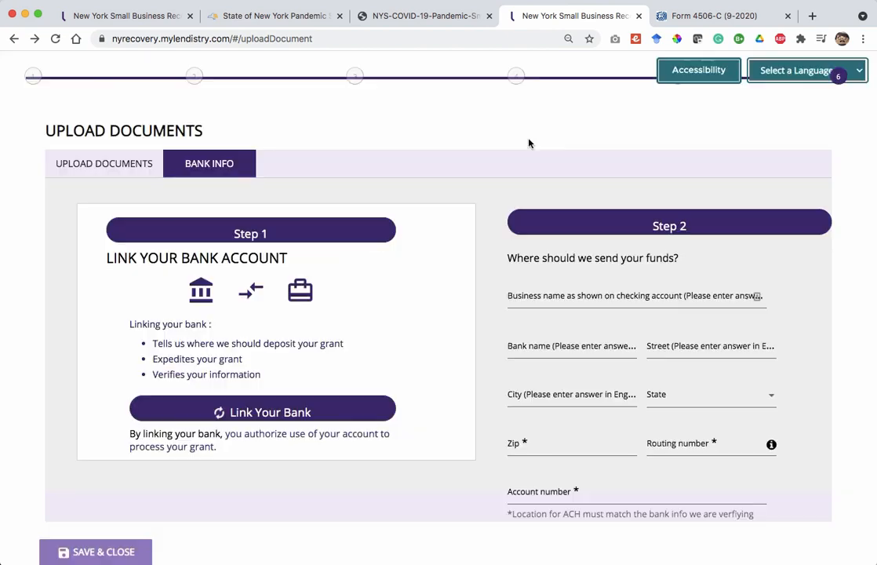
Enter "Your Name" as the business name on the checking account and "Chase" as the bank name.
click(595, 291)
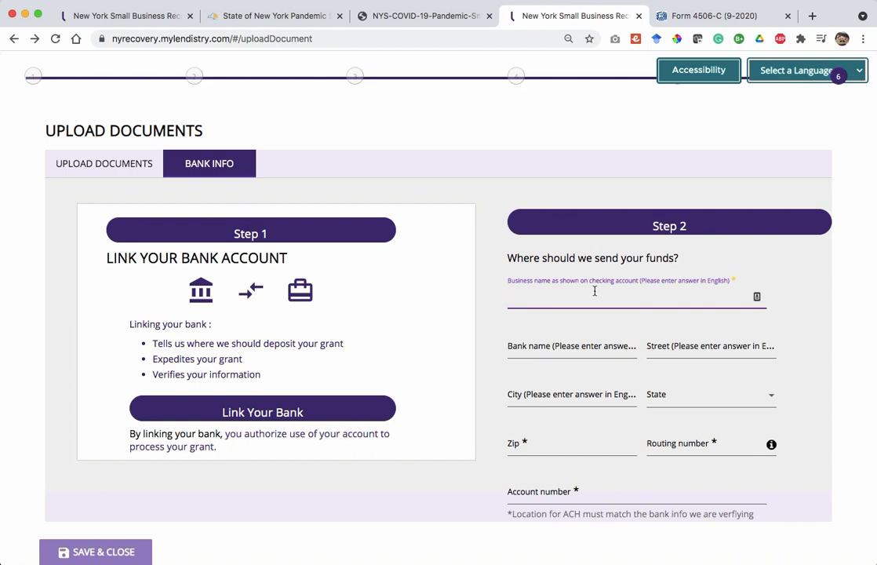
key(Tab)
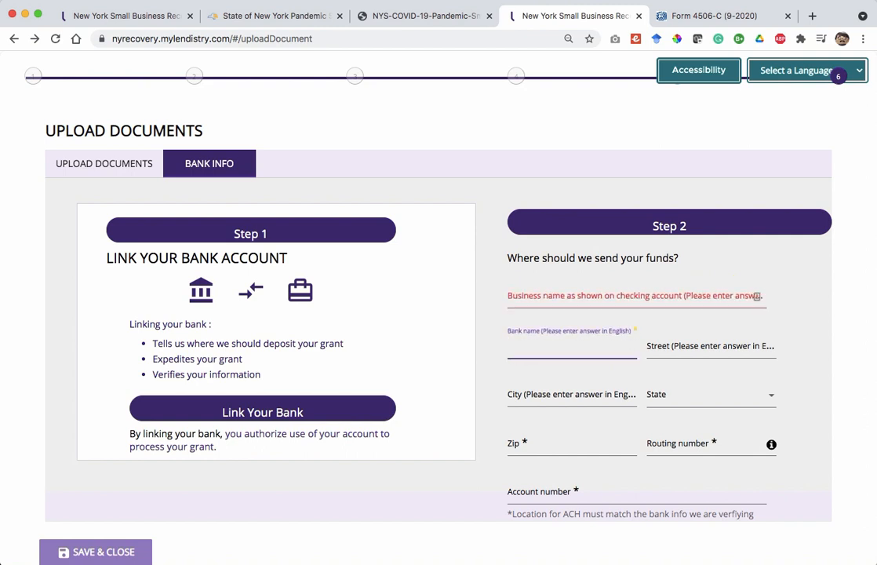
click(612, 296)
text(You)
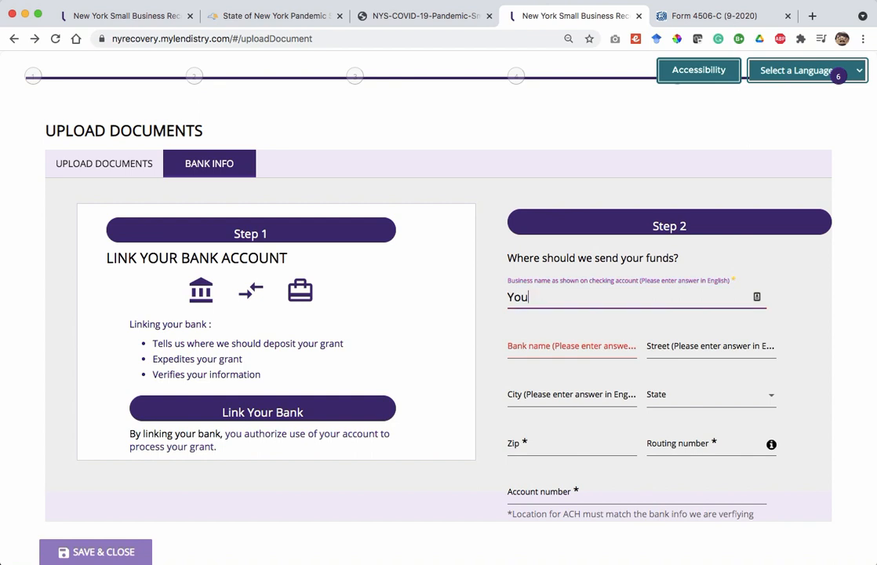
text(r Name)
key(Tab)
text(Chase)
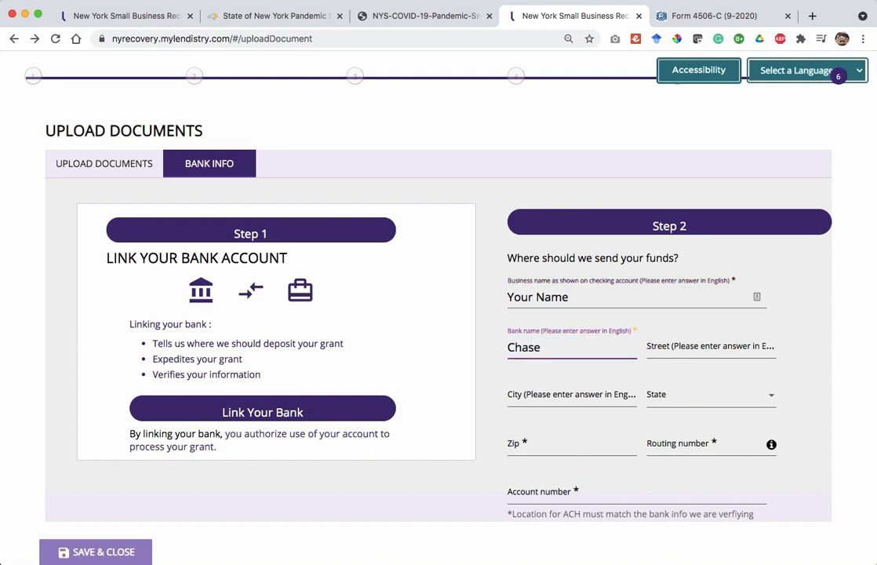
Fill in the bank's street as "PO Box" and its city as "Bank City".
key(Tab)
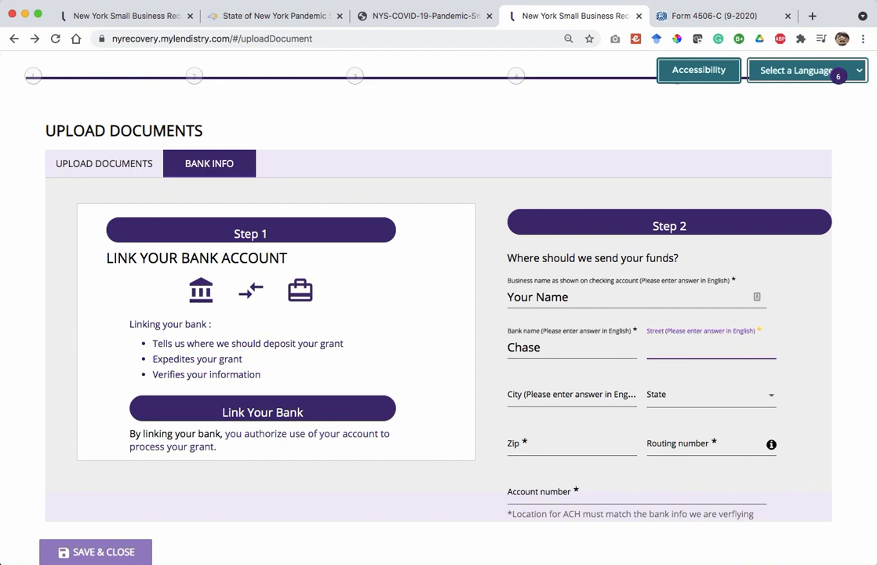
text(PO Box)
key(Tab)
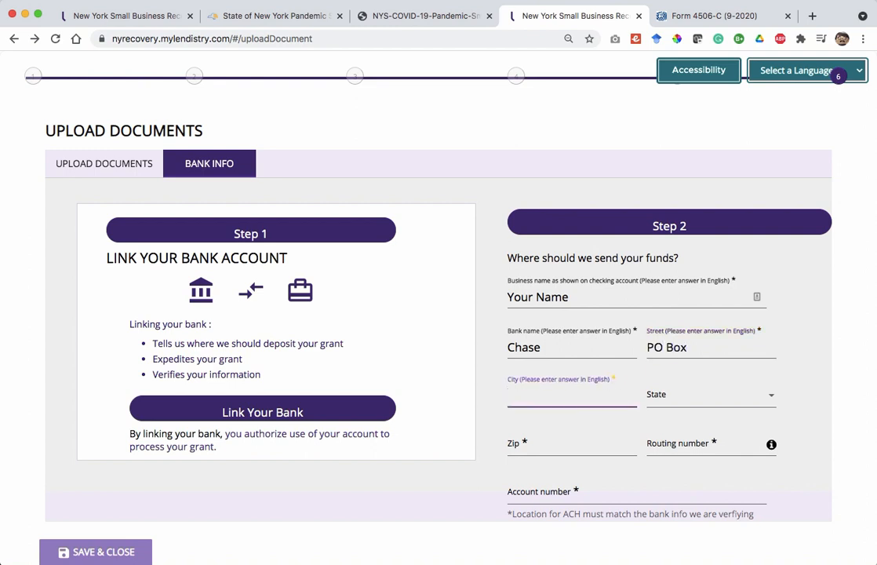
text(Bank City)
key(Tab)
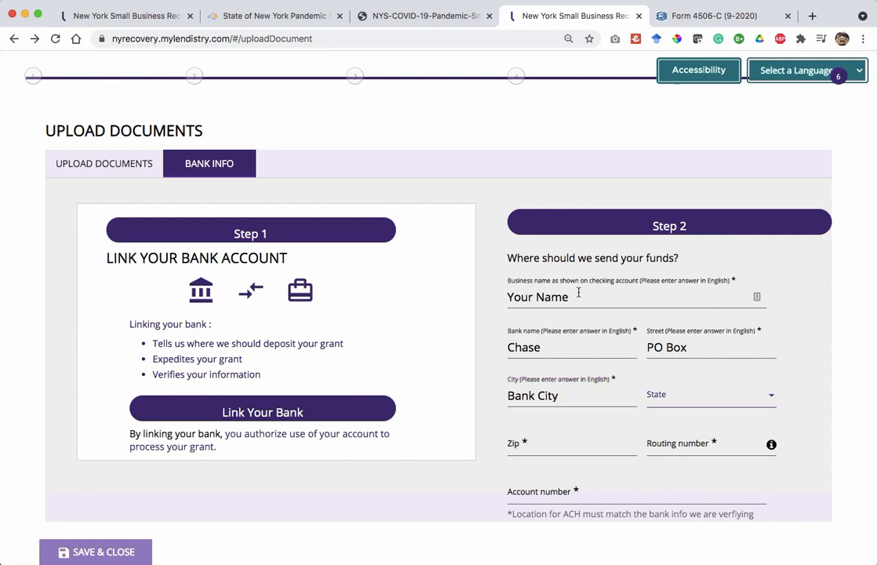
Point out the Zip and Routing number fields and check the routing number's info hint.
click(583, 436)
click(665, 455)
right_click(762, 444)
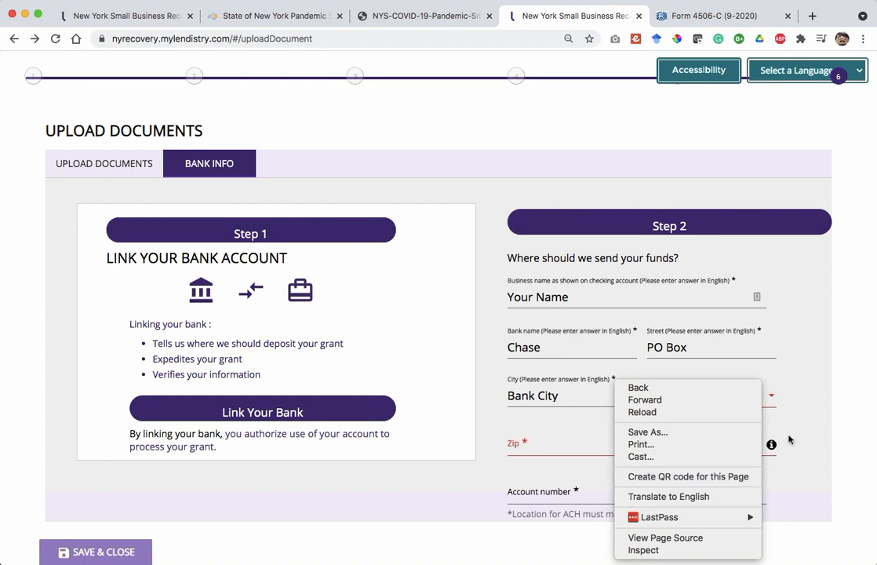
click(789, 439)
mouse_move(772, 448)
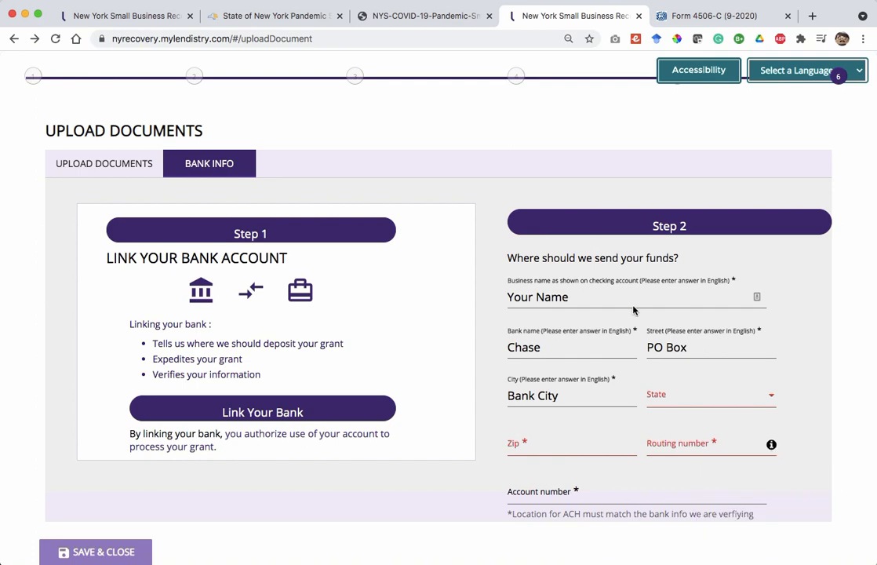
Search the web for "routing number on check" in a new browser tab.
key(ctrl+t)
text(routi)
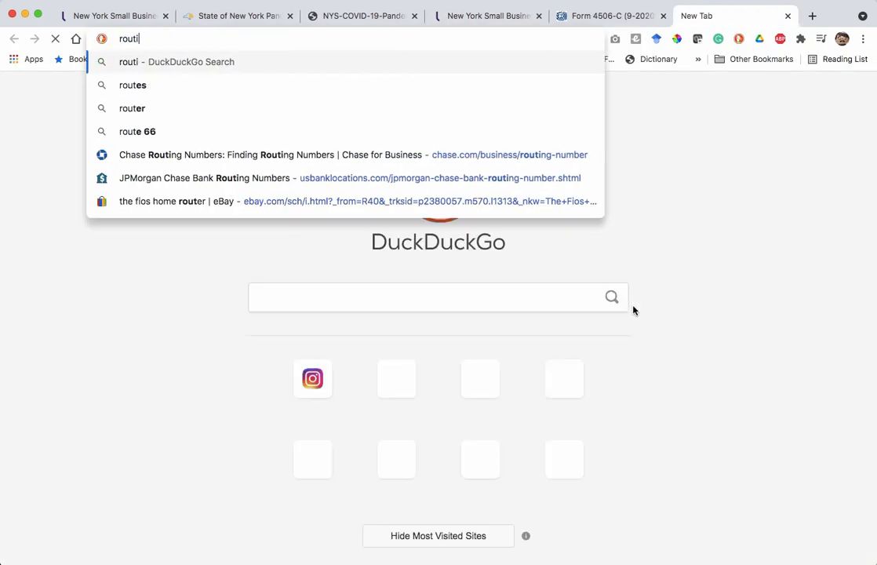
text(ng num)
key(Down)
key(Down)
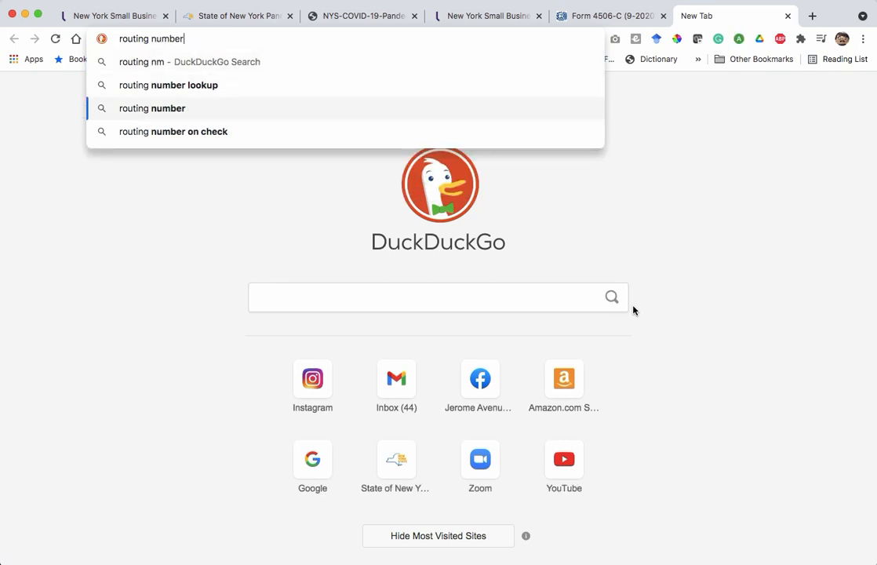
key(Down)
key(Return)
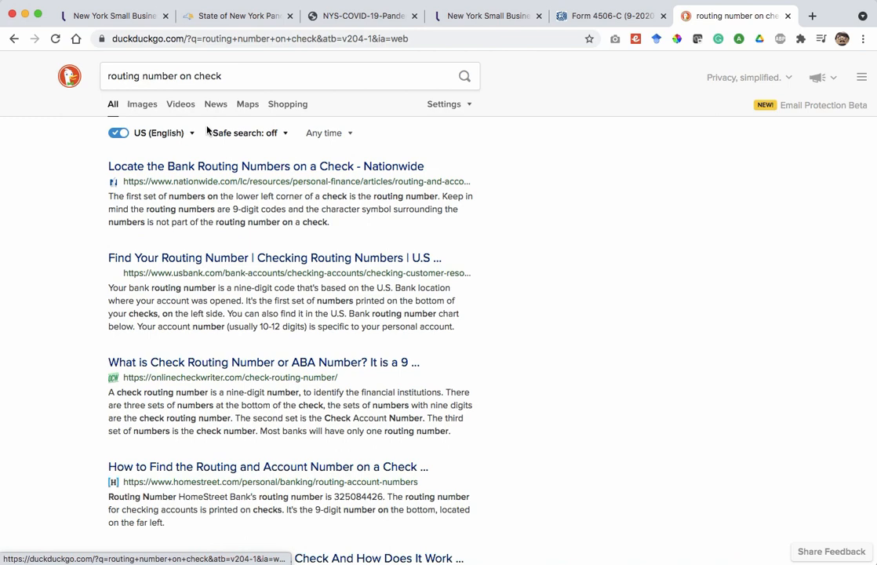
Examine the Central Valley Community Bank and Merrimack County Savings Bank sample check images for the routing and account number positions.
click(146, 106)
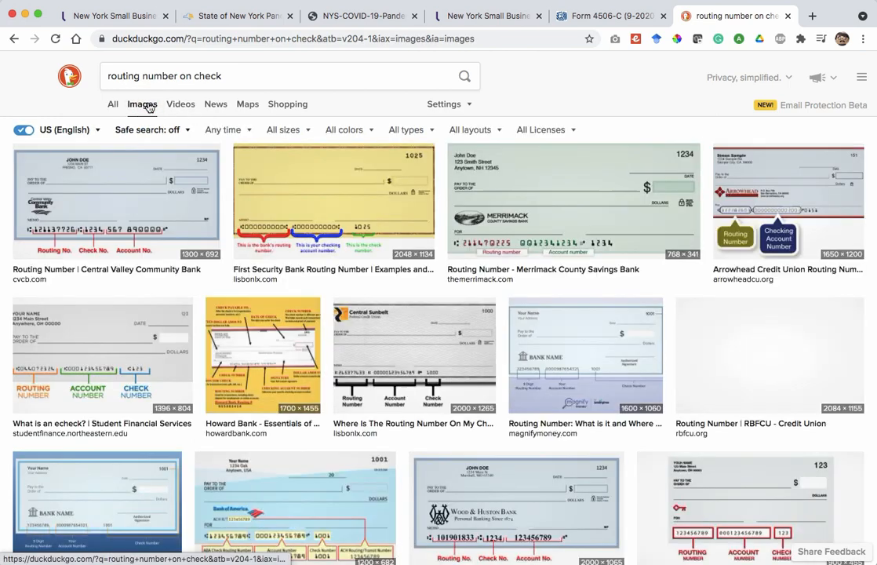
click(143, 189)
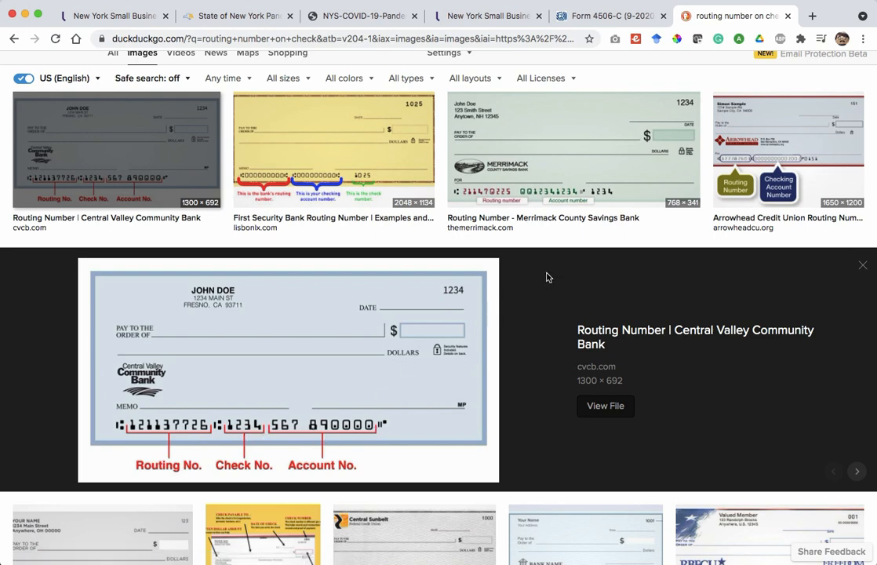
click(548, 170)
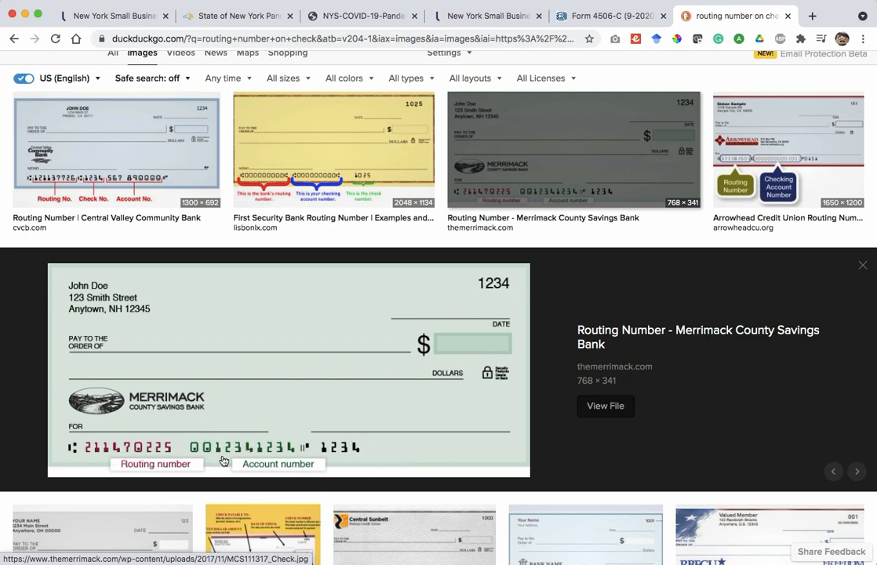
scroll(244, 452, down, 5)
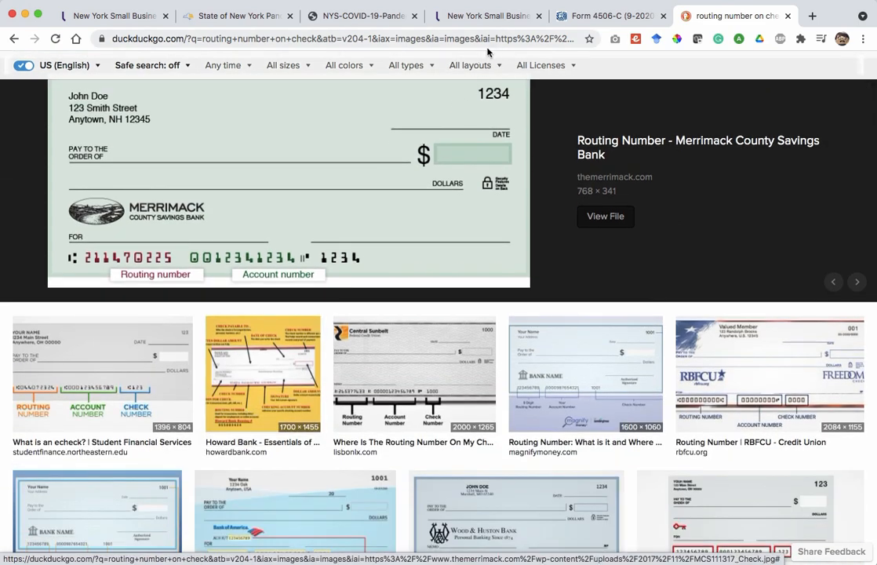
scroll(498, 227, up, 6)
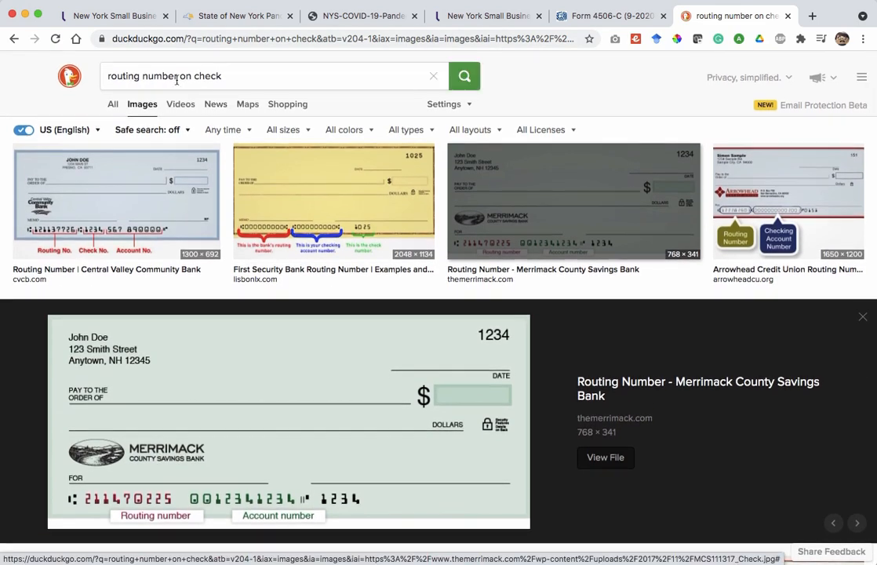
Search for images of "routing number on business check" and enlarge the Northway Bank sample check.
click(120, 77)
click(170, 76)
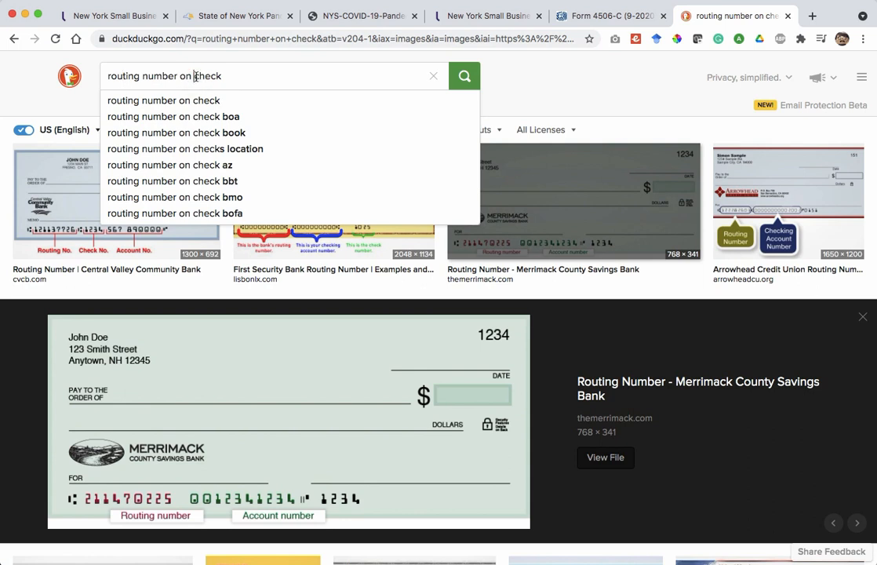
text(business)
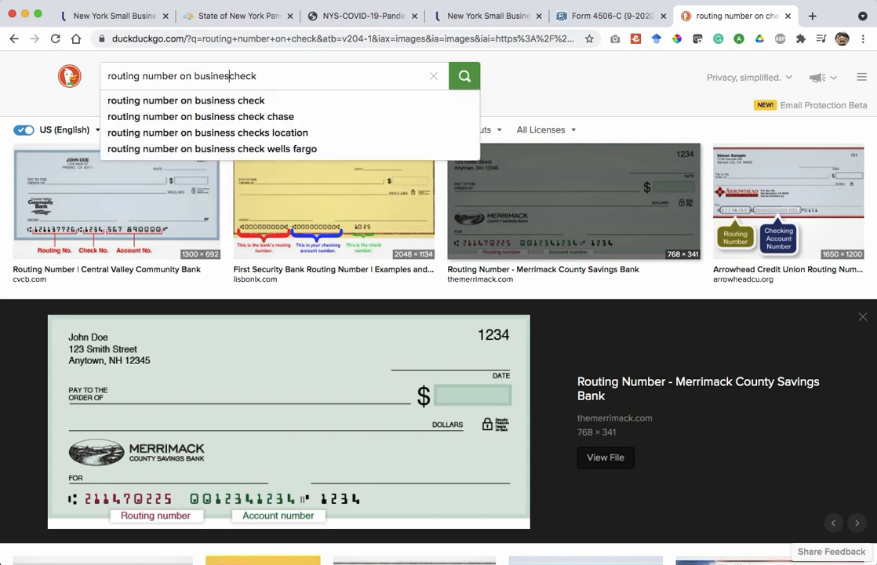
key(Return)
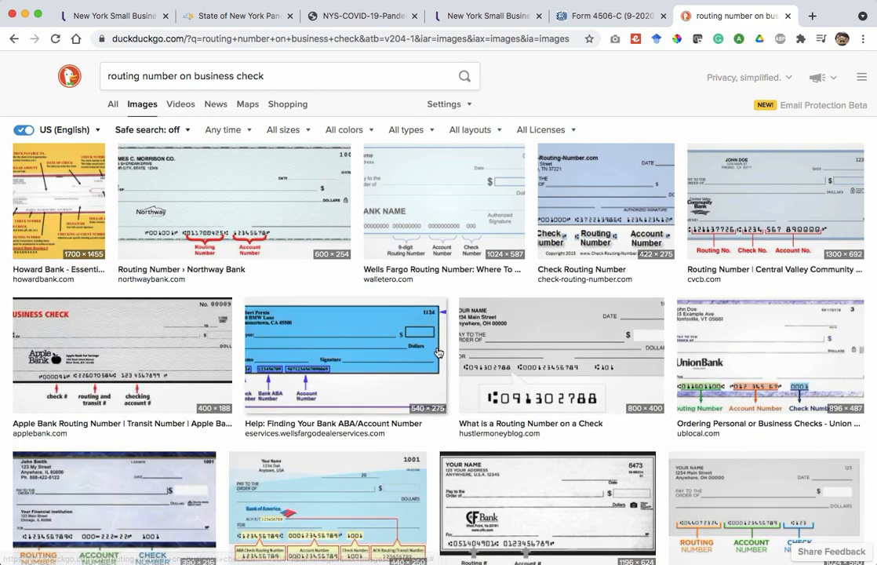
click(275, 212)
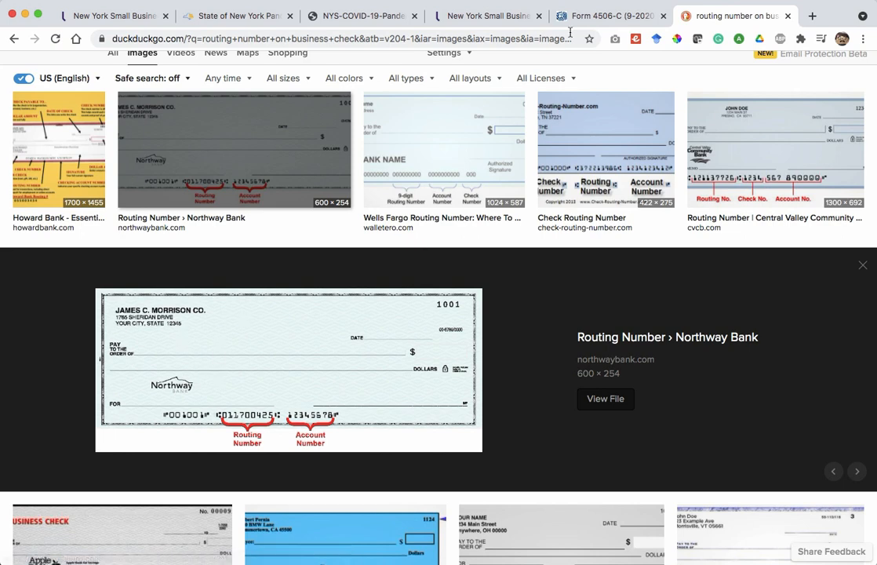
Open the grant program's website and find the call center contact details in the Need Help section.
click(499, 19)
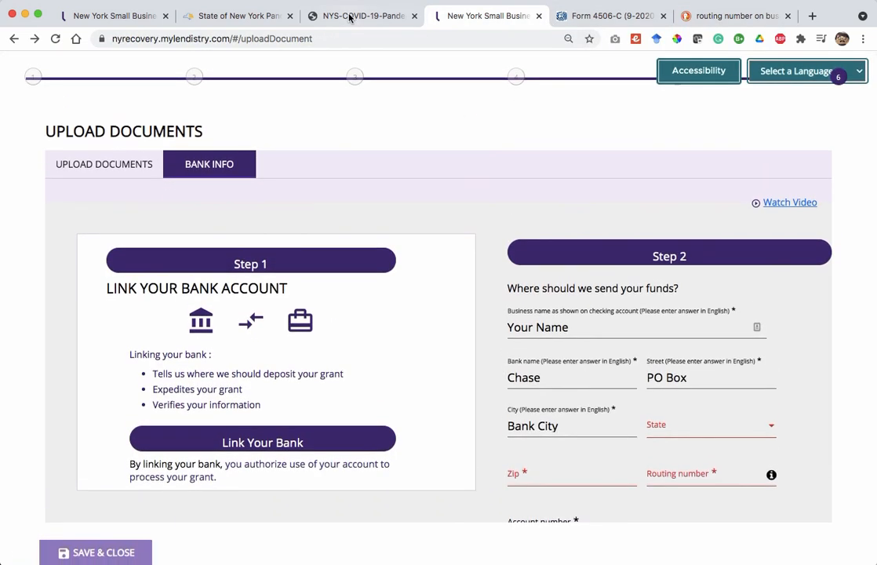
click(348, 17)
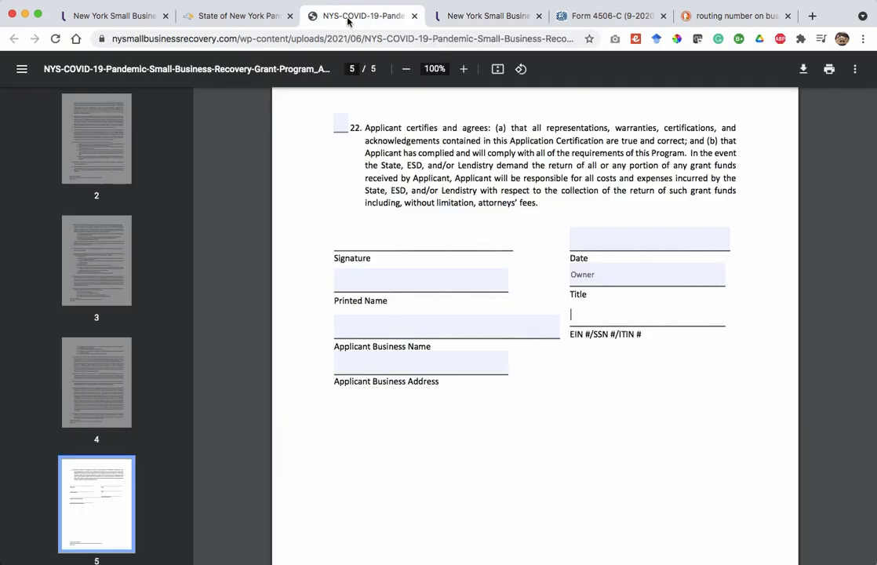
click(233, 14)
scroll(474, 235, up, 15)
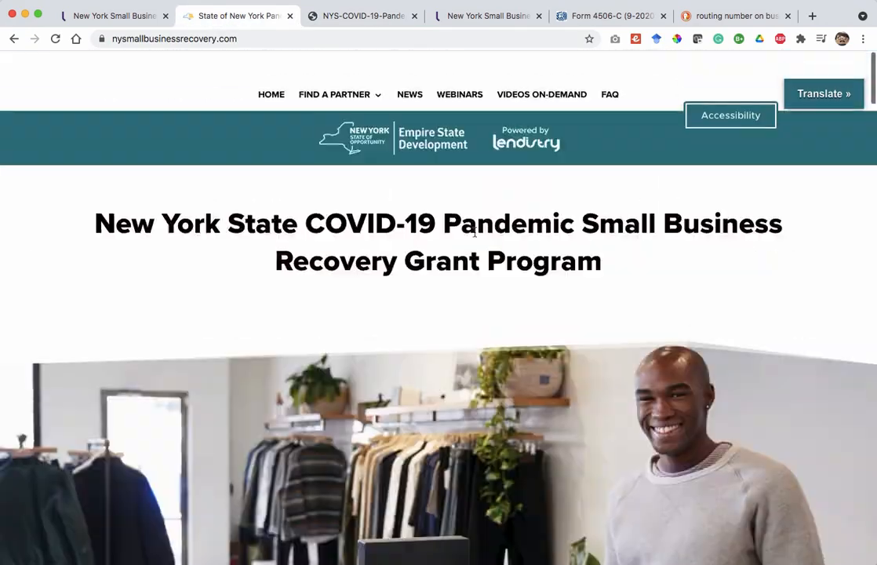
scroll(473, 231, down, 20)
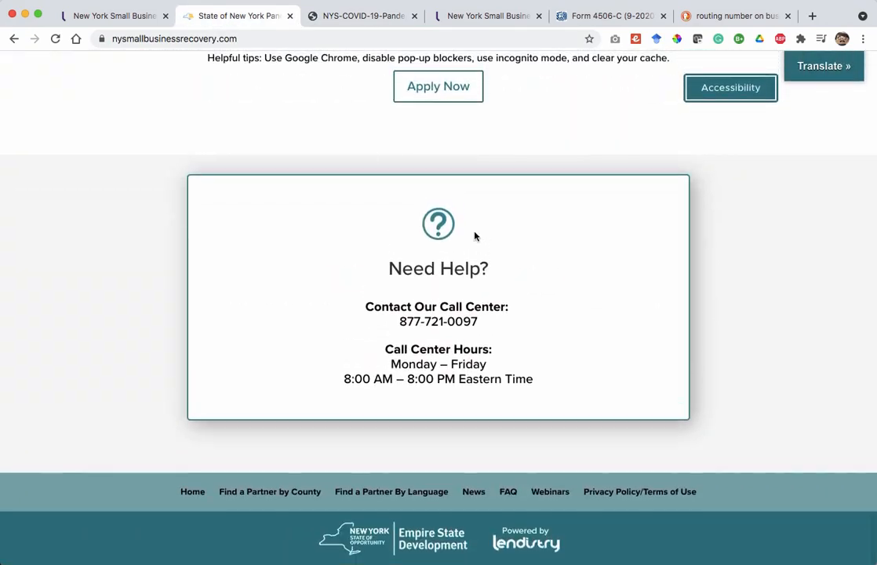
Return to the portal's bank information form, try to save and close it, and dismiss the warning.
click(495, 16)
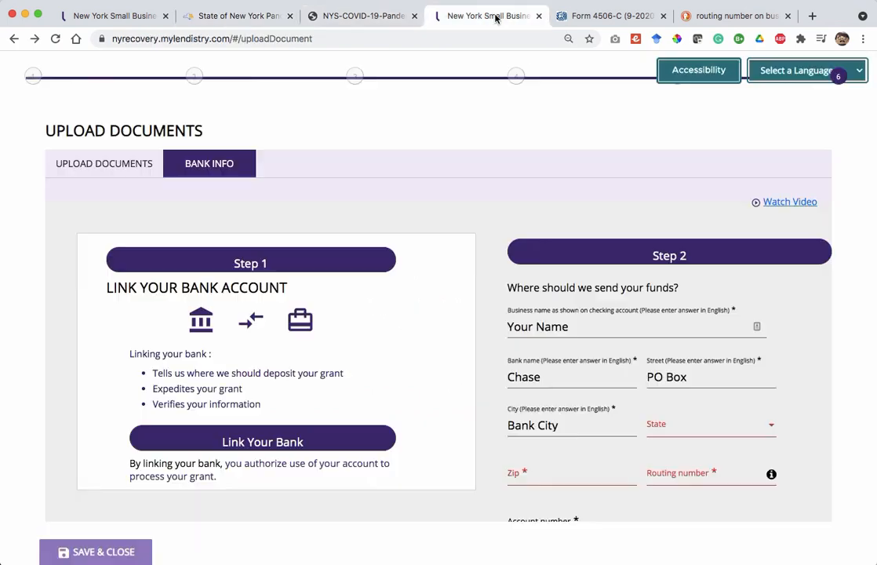
scroll(288, 231, down, 2)
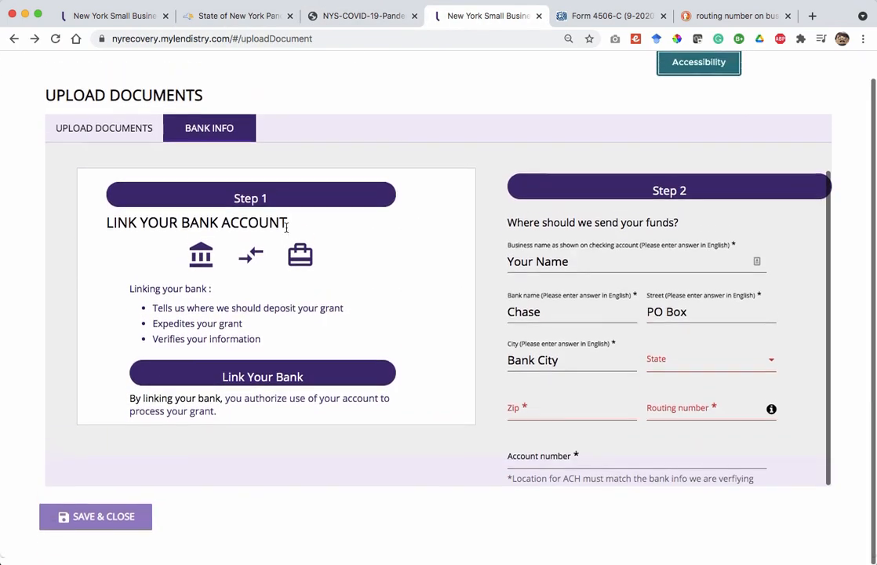
click(64, 524)
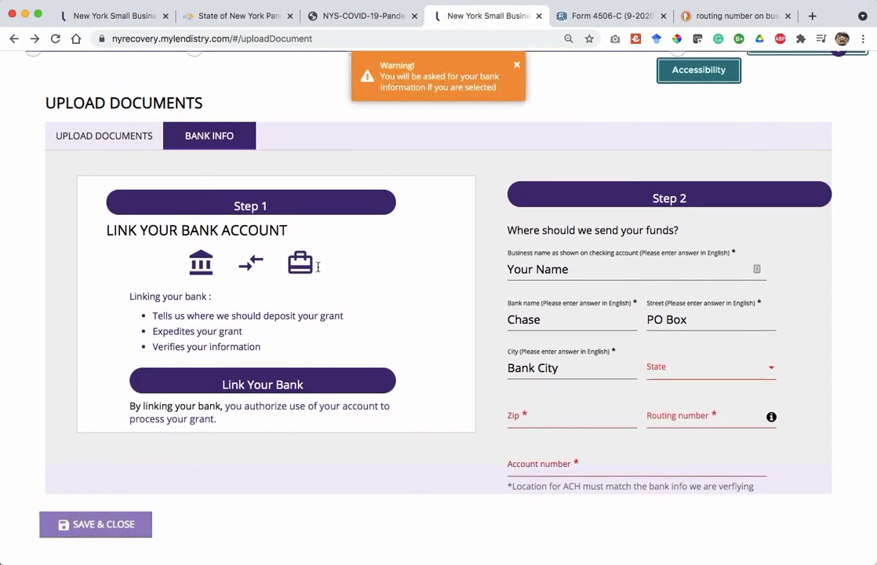
click(519, 66)
scroll(313, 131, up, 1)
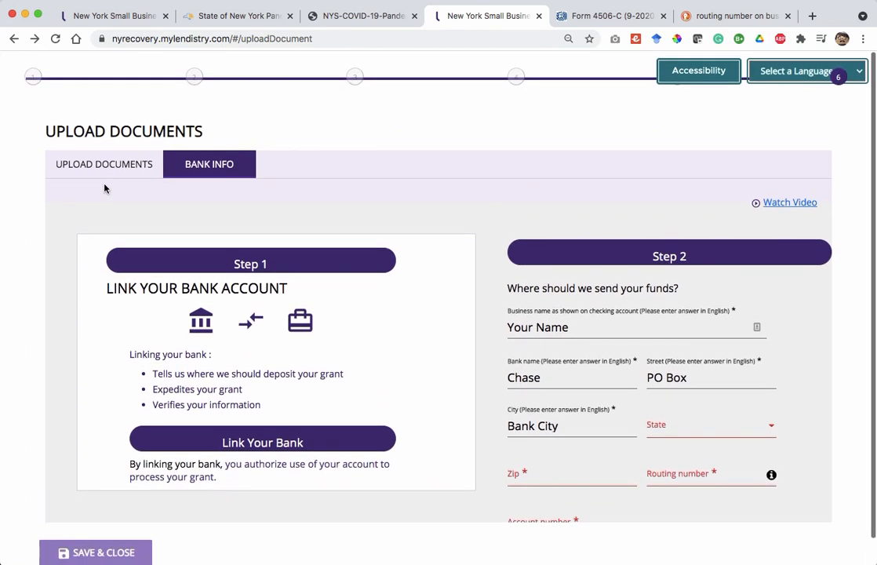
Switch to the portal's document upload section and review the status of each required document.
click(110, 164)
scroll(839, 304, down, 6)
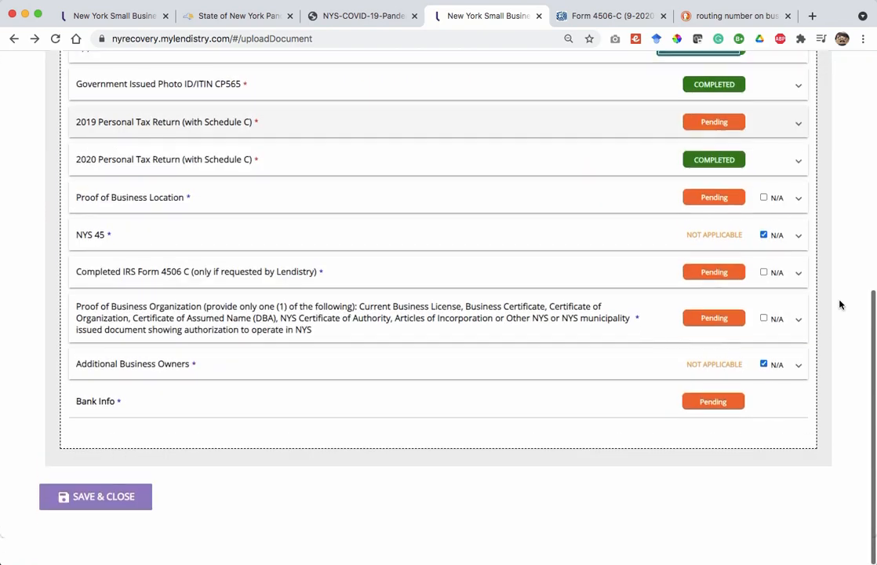
scroll(583, 237, up, 6)
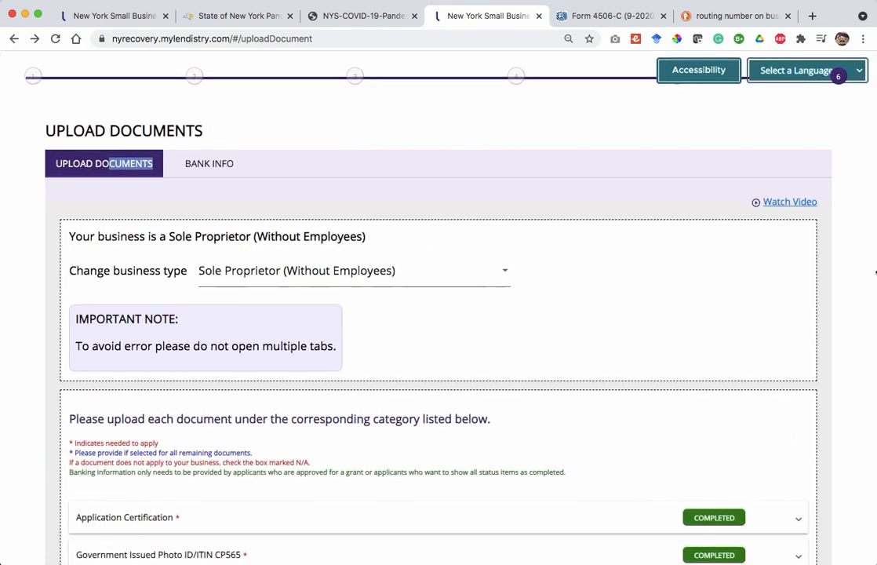
drag(875, 273, 876, 273)
scroll(421, 240, up, 1)
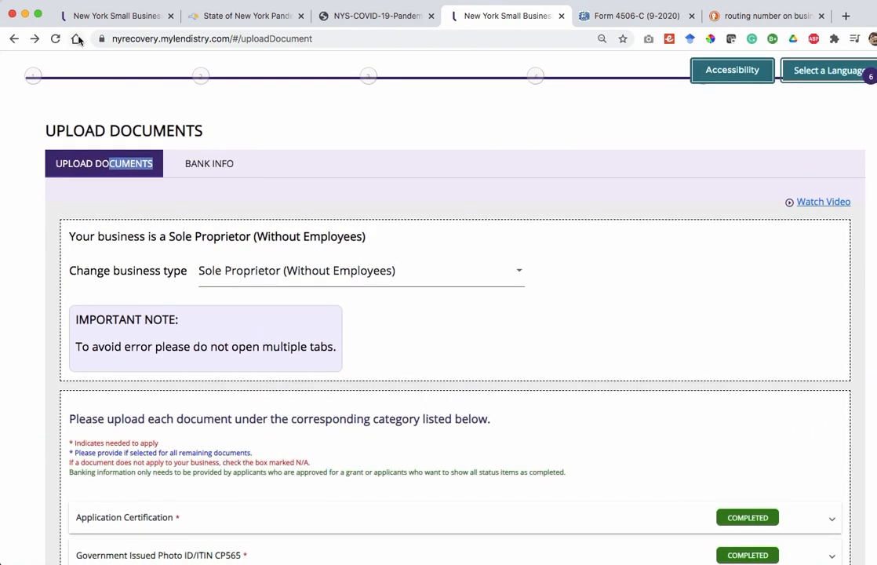
Go back to the portal's login page and open the applicant's home page from there.
click(14, 38)
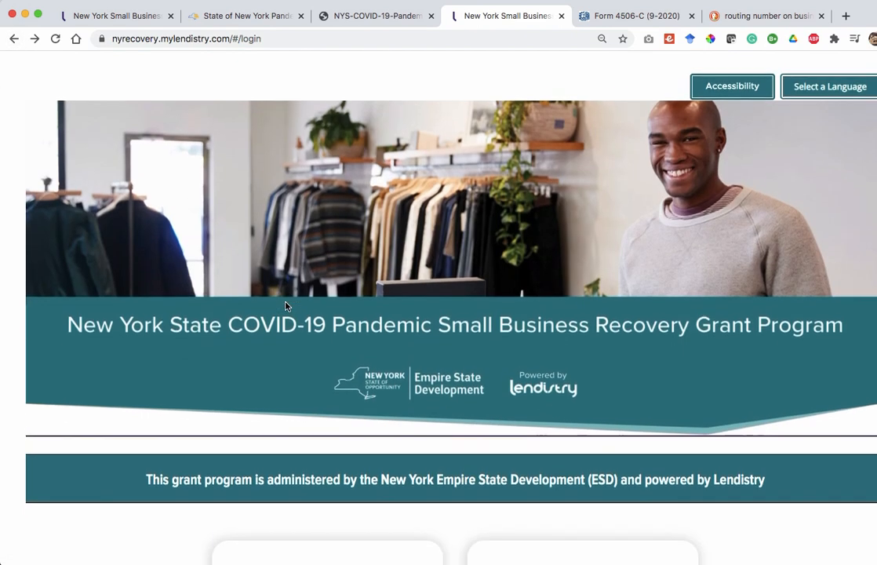
scroll(286, 306, down, 5)
click(583, 444)
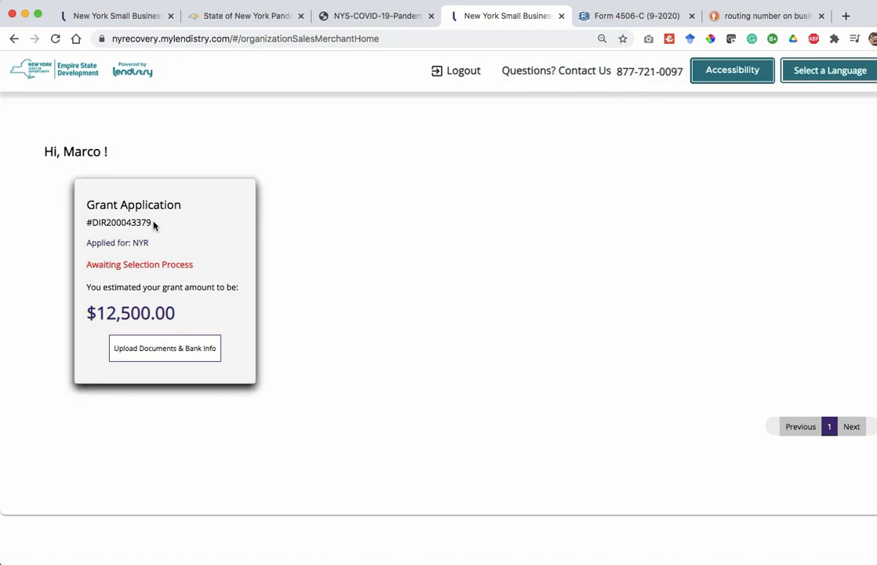
Highlight the application number on the Grant Application card to point it out.
drag(92, 222, 156, 222)
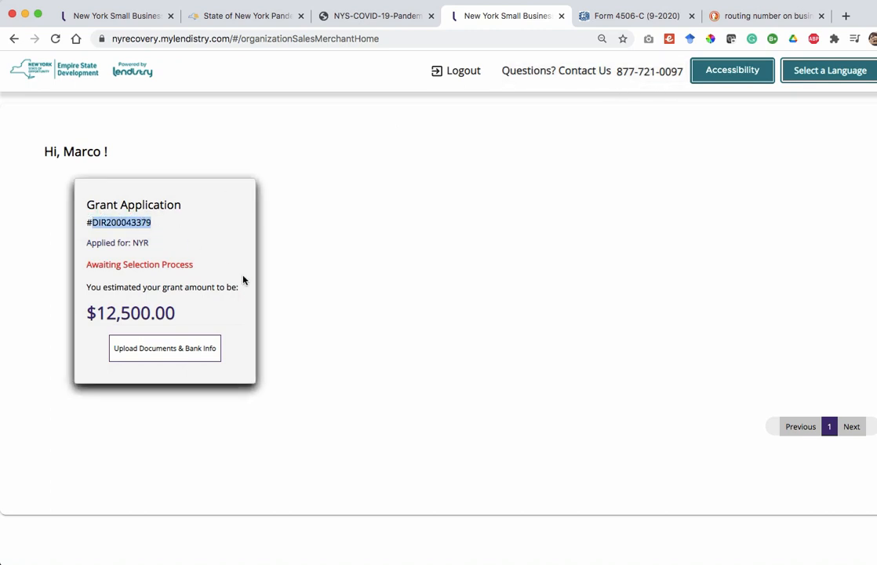
right_click(144, 227)
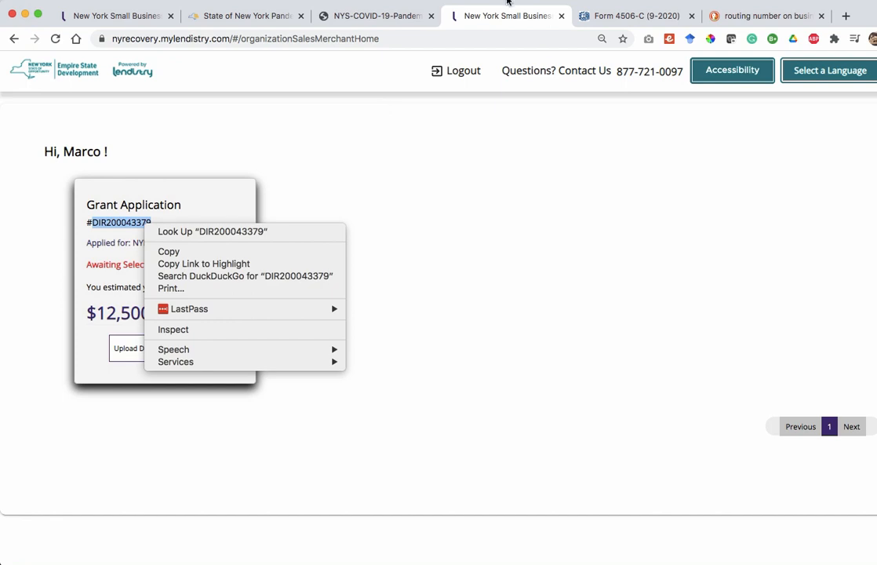
click(332, 149)
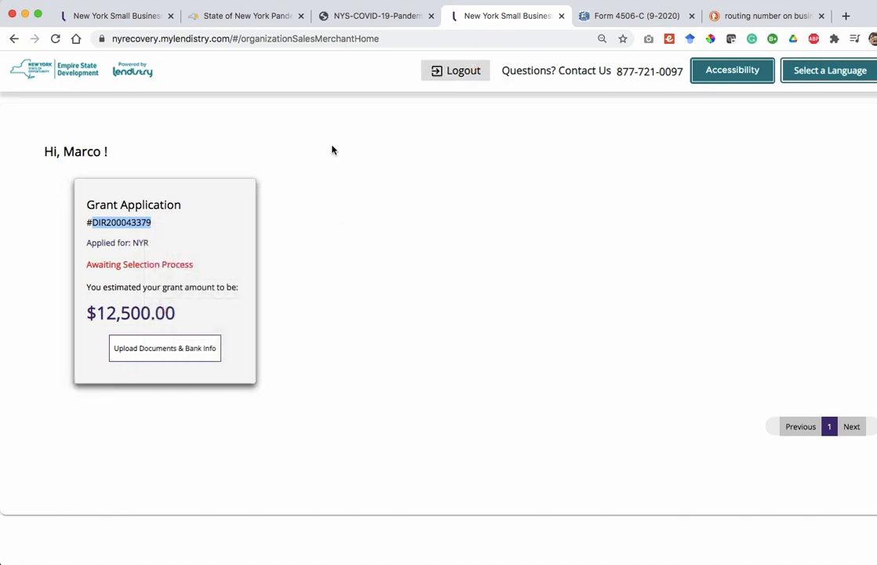
Open the application's Upload Documents & Bank Info page and expand the Proof of Business Location entry.
click(165, 350)
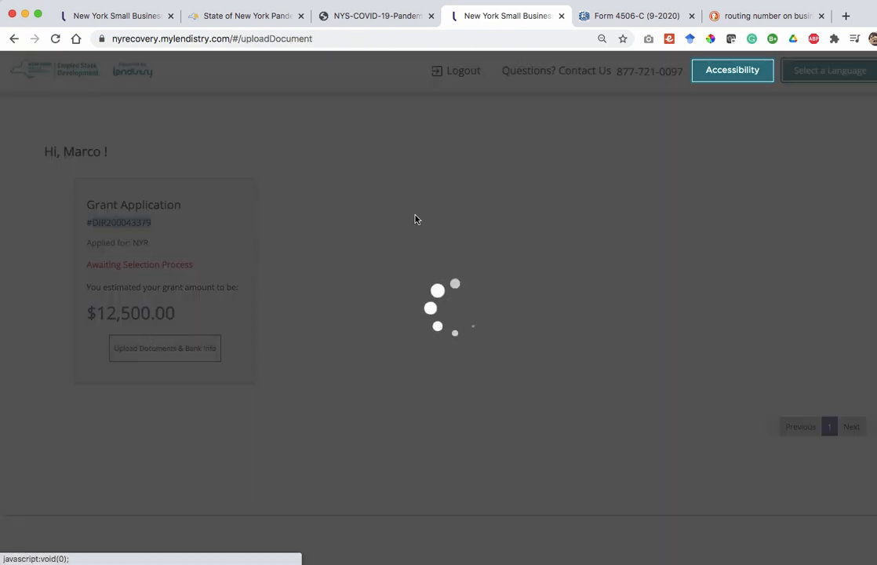
scroll(553, 270, down, 10)
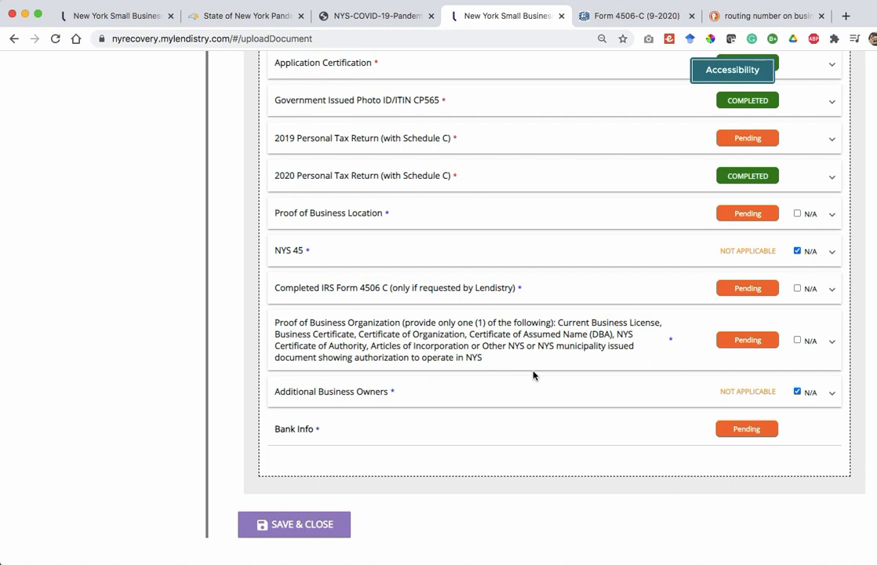
click(438, 215)
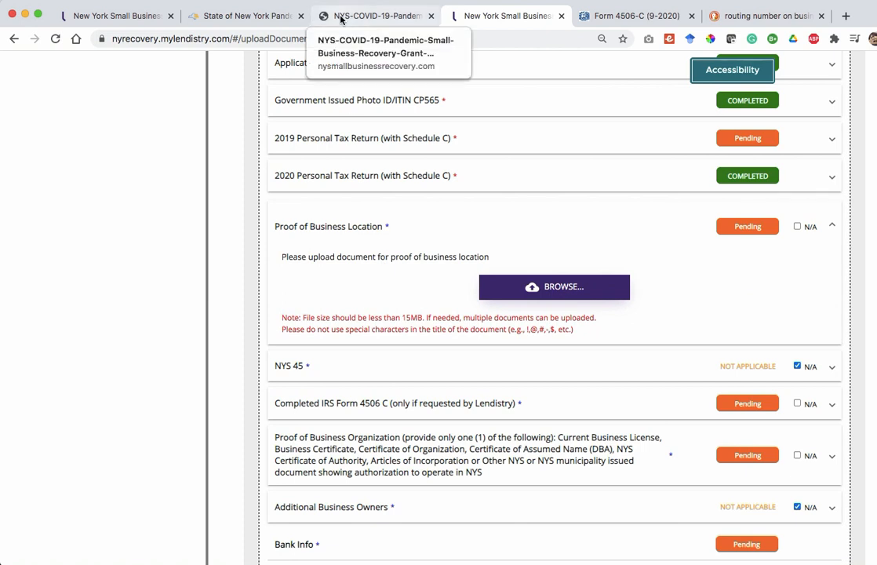
Check the grant program website for the documents accepted as proof of business location and current operation, highlighting "Current lease".
click(229, 15)
scroll(482, 290, down, 15)
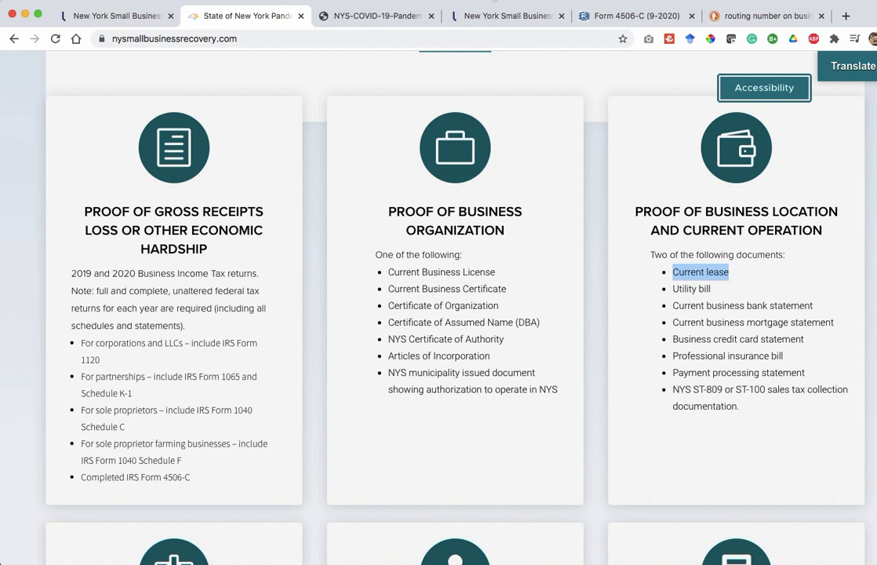
click(492, 1)
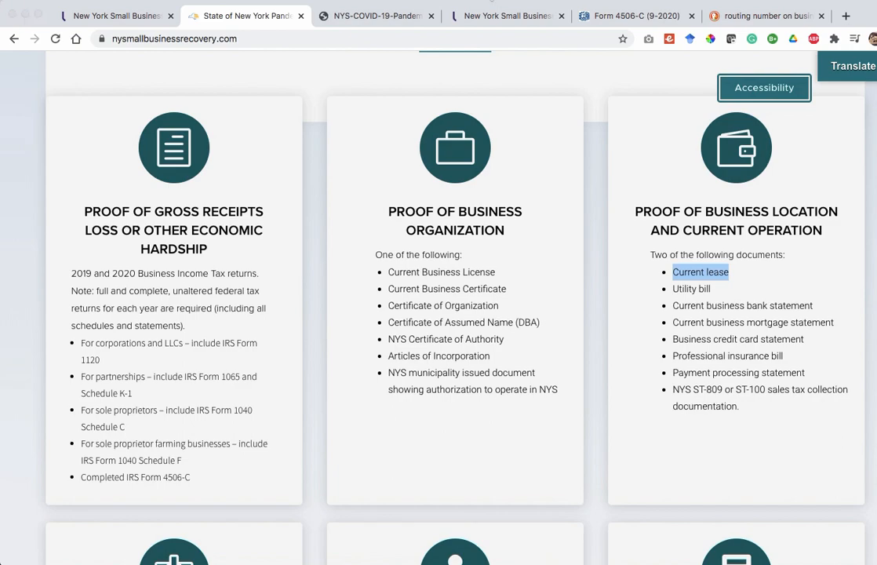